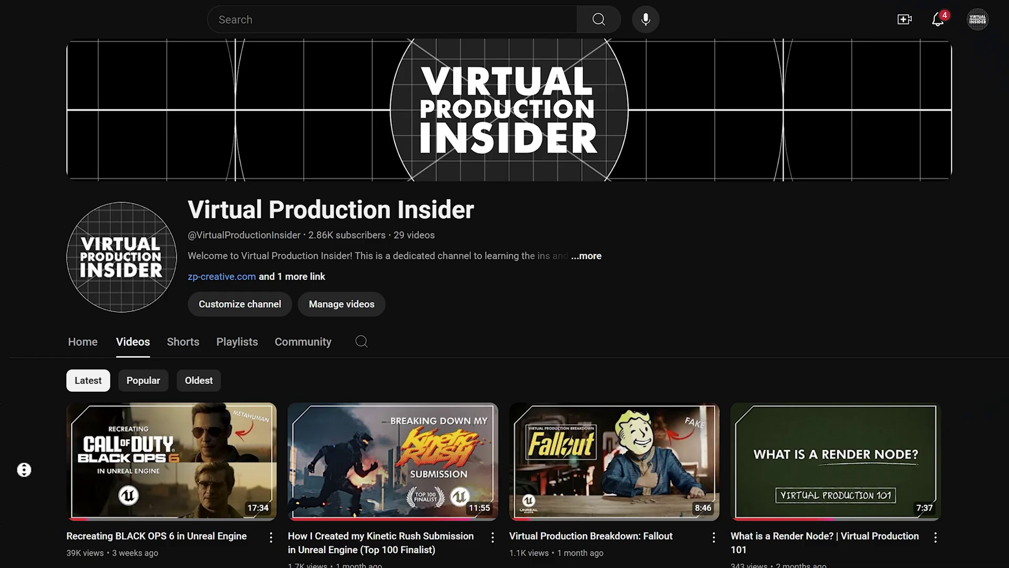
Step: Scroll down the channel's Videos tab past the Previz and Alien Romulus uploads
scroll(26, 499, down, 2)
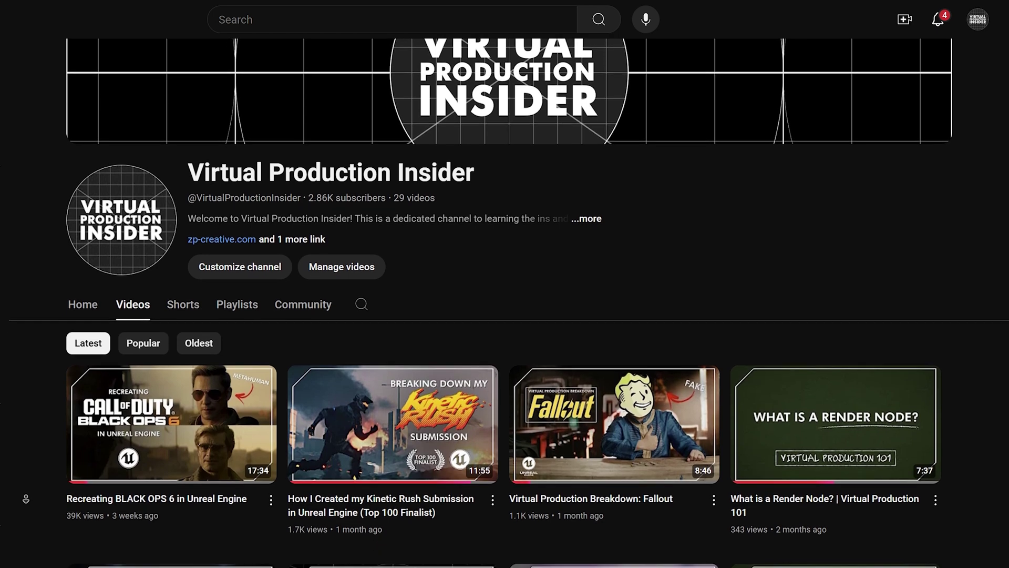
scroll(26, 499, down, 2)
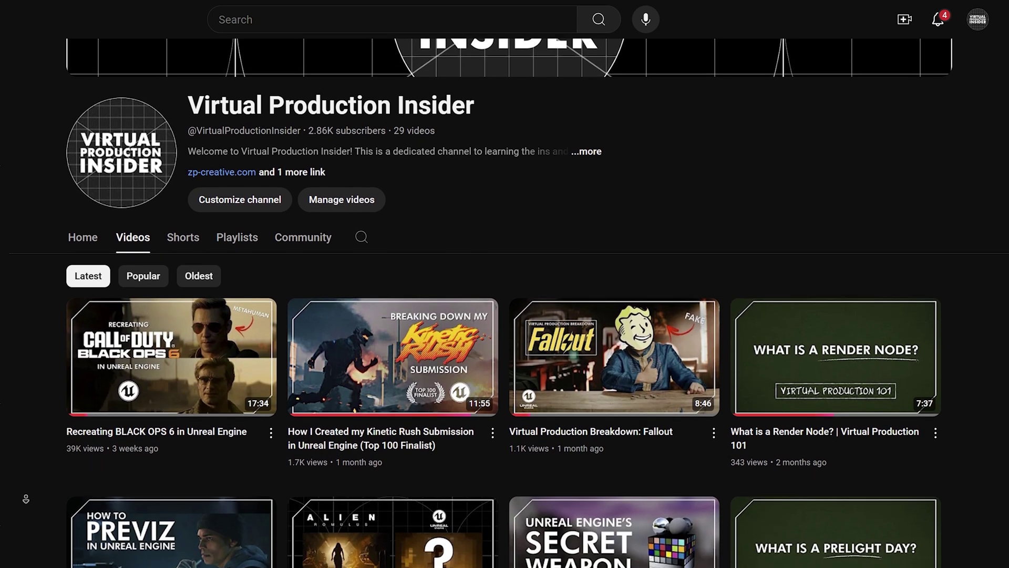
scroll(26, 499, down, 2)
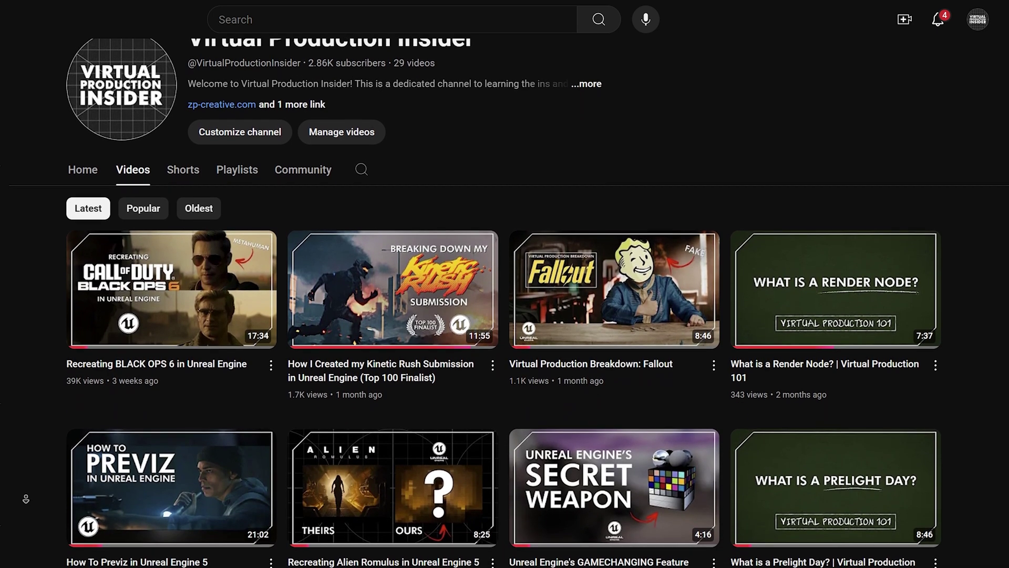
scroll(25, 498, down, 2)
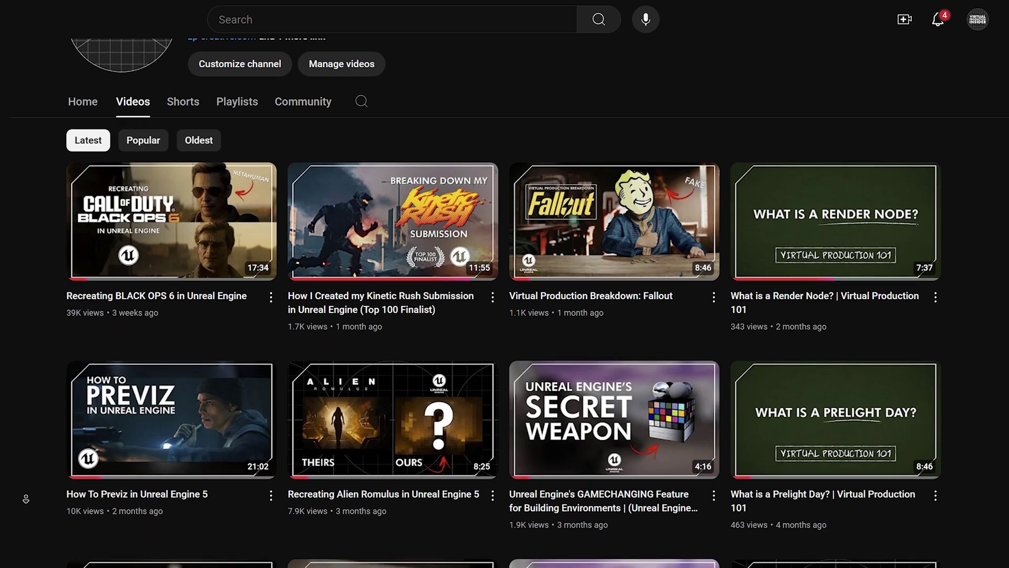
scroll(25, 498, down, 1)
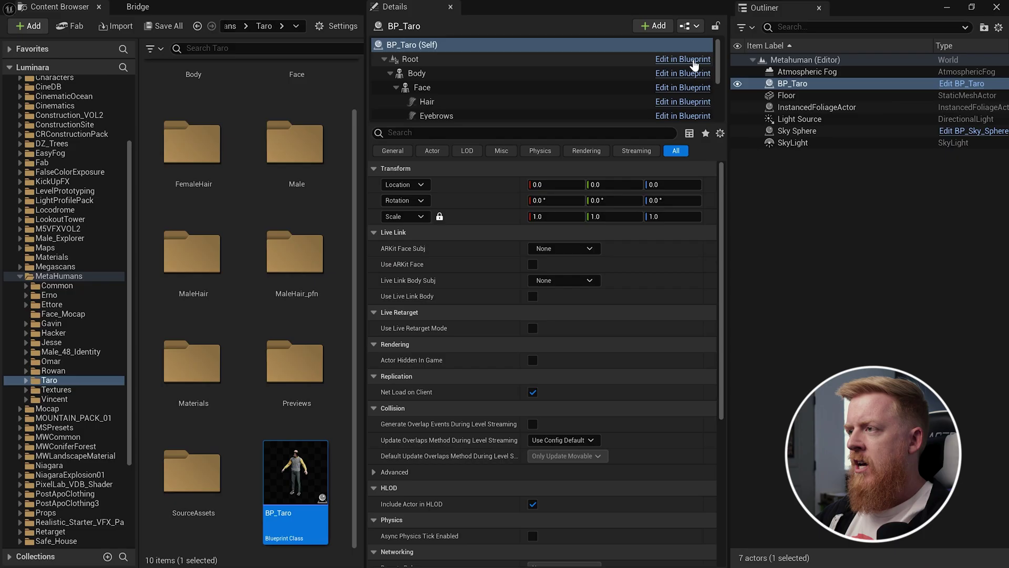
Step: Edit BP_Taro in its Blueprint and lower the viewport camera speed to 0.033
click(693, 62)
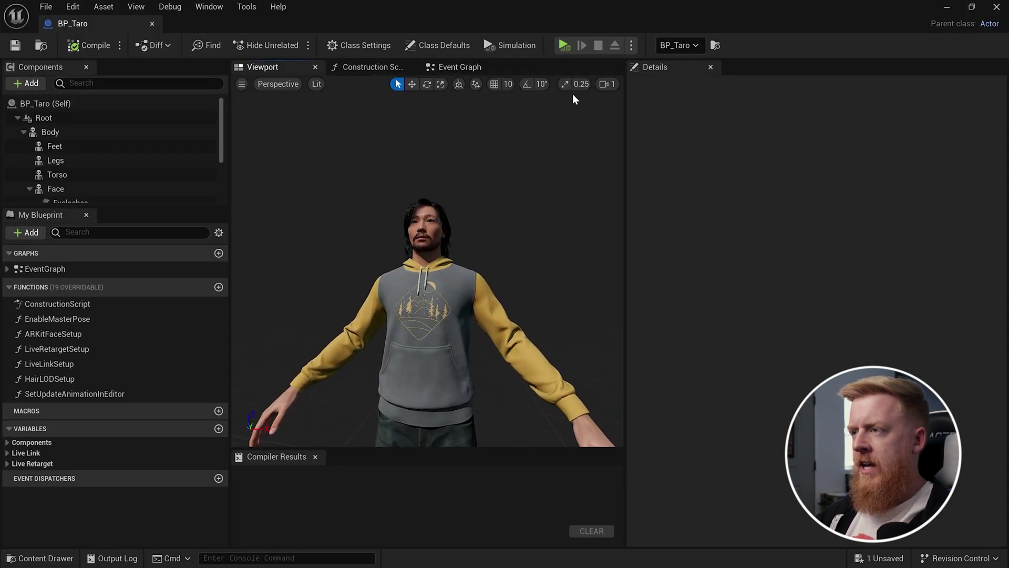
click(599, 86)
drag(515, 114, 457, 112)
right_drag(457, 168, 457, 168)
key(s)
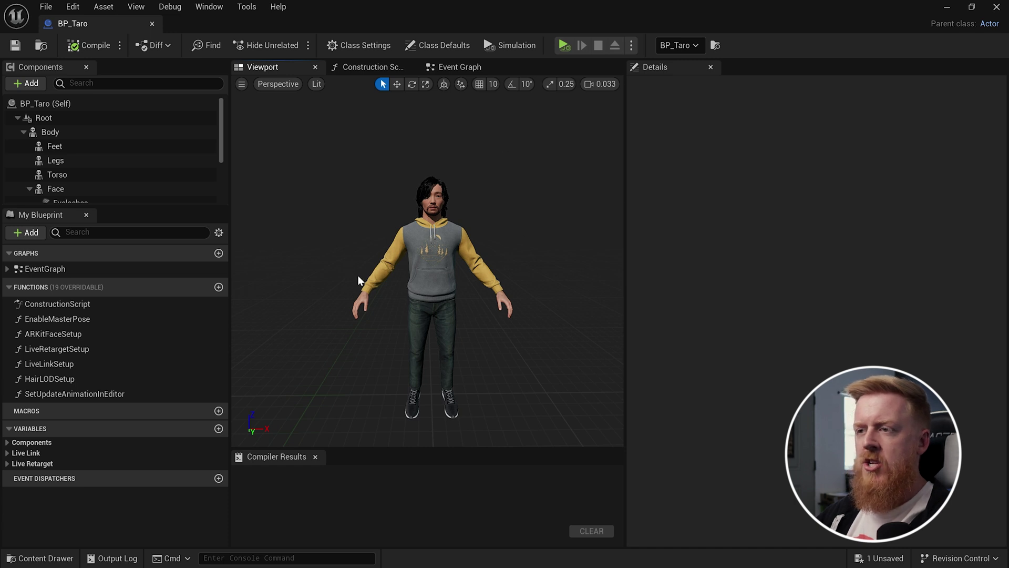
Step: Enlarge the Components panel and select the LODSync component to view its LOD settings
drag(222, 140, 224, 179)
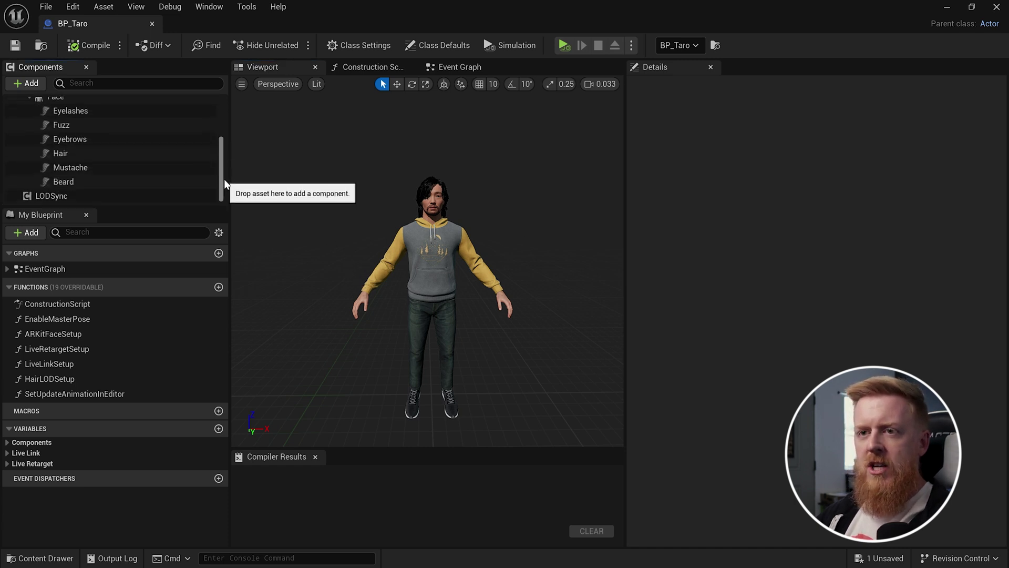
drag(128, 205, 124, 331)
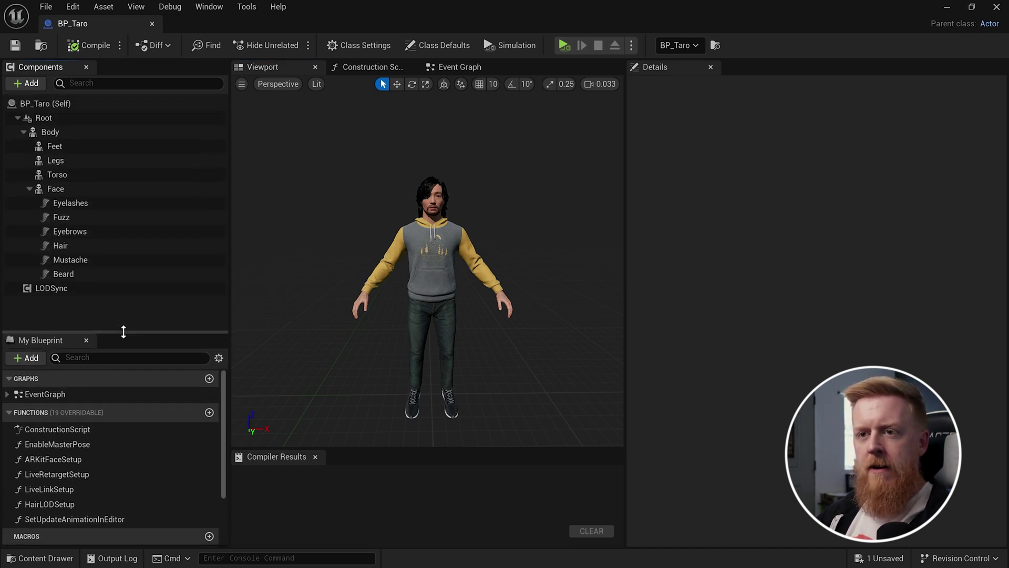
click(71, 296)
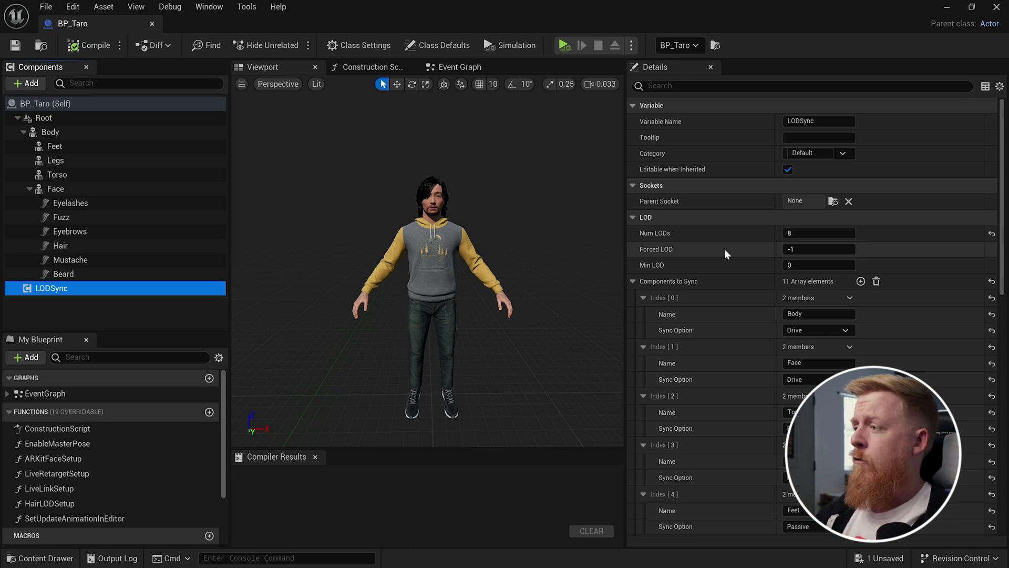
Step: Set LODSync's Forced LOD to 0 and bring the camera close to the character's face
click(799, 250)
text(0)
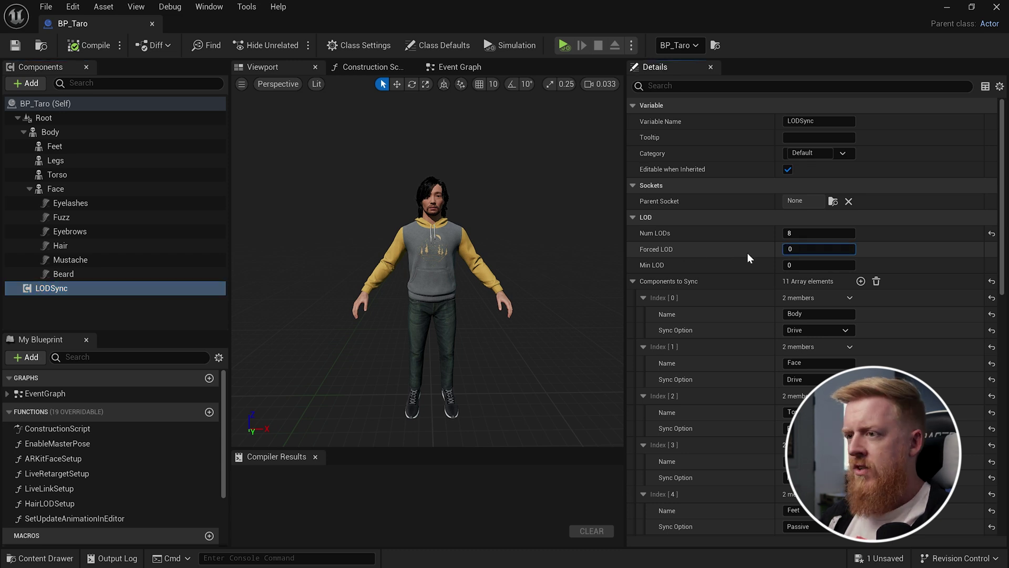
key(Return)
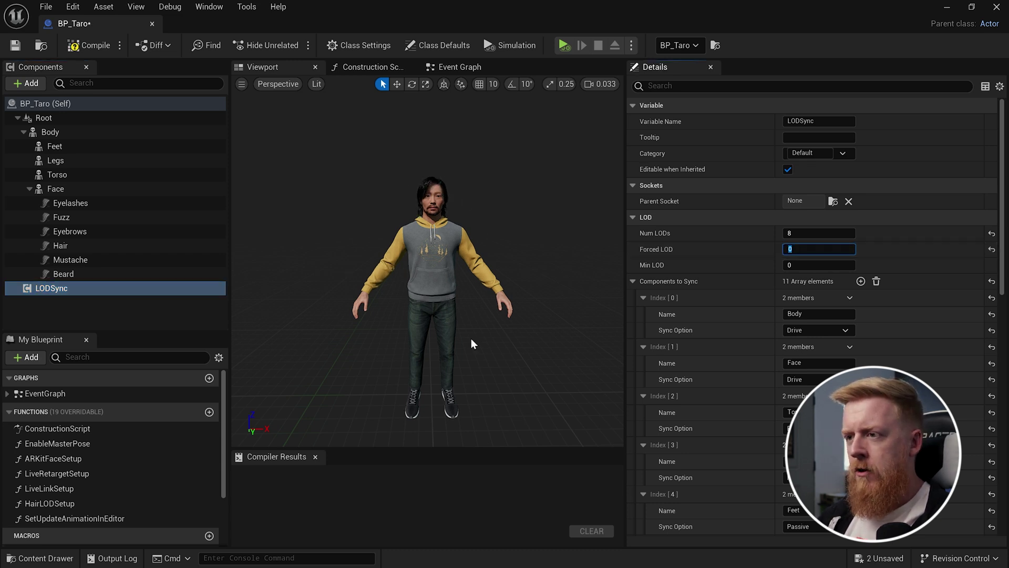
drag(485, 207, 486, 174)
Step: Step Forced LOD through 2, 3, 4, 5, 6 and 7 to watch the character degrade
click(828, 249)
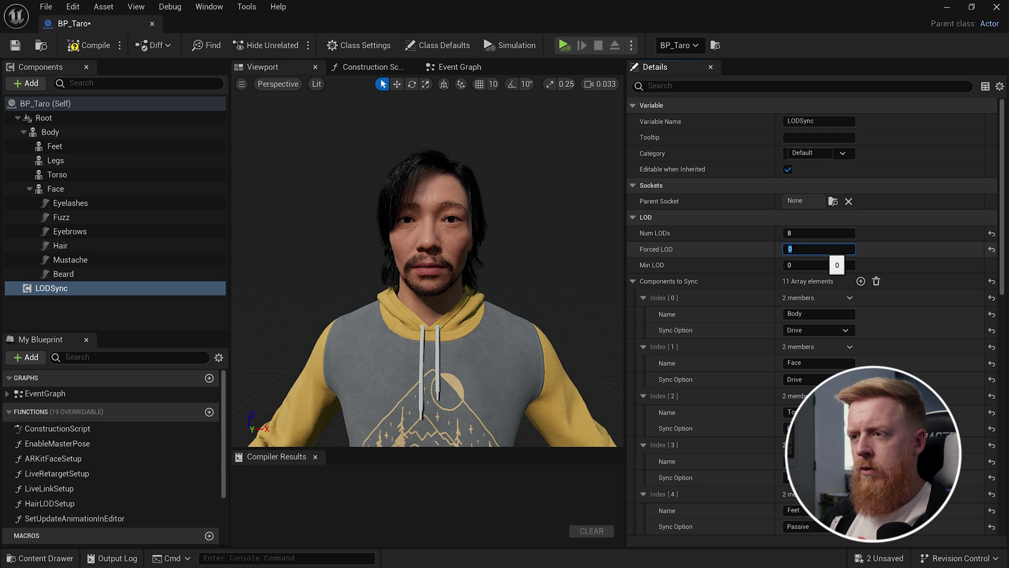
text(1)
key(BackSpace)
text(2)
key(Return)
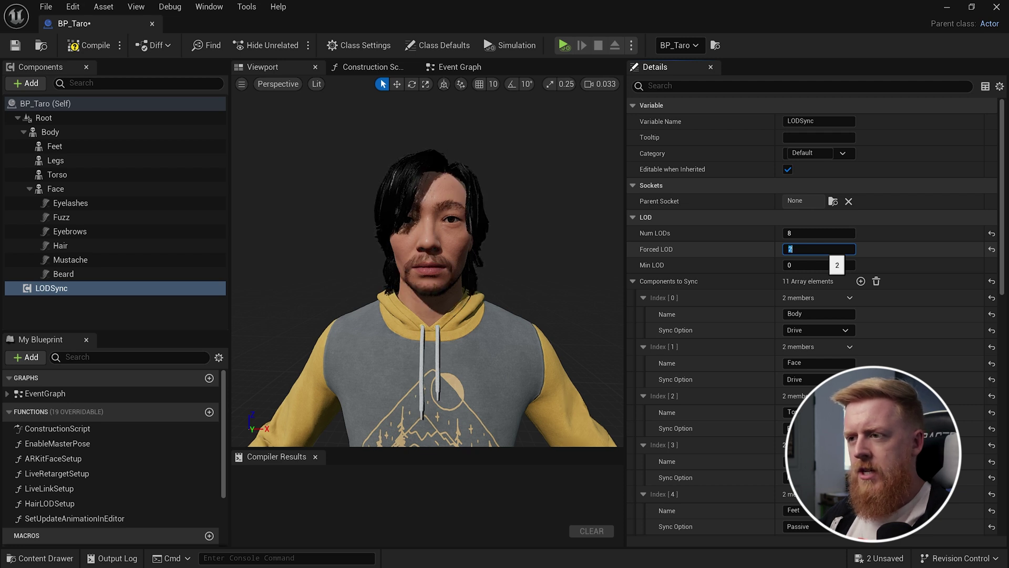
text(3)
key(Return)
text(4)
key(Return)
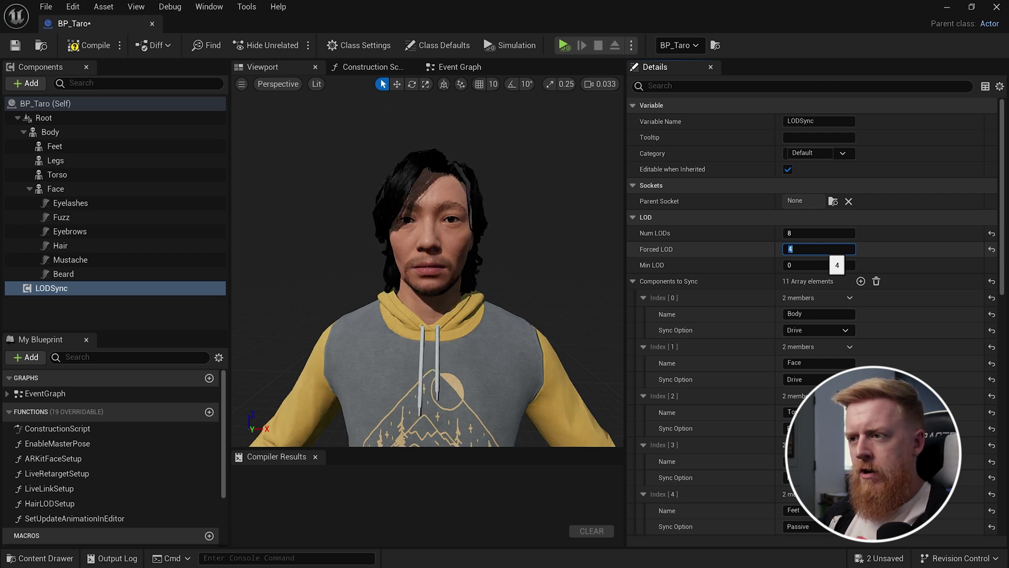
text(5)
key(Return)
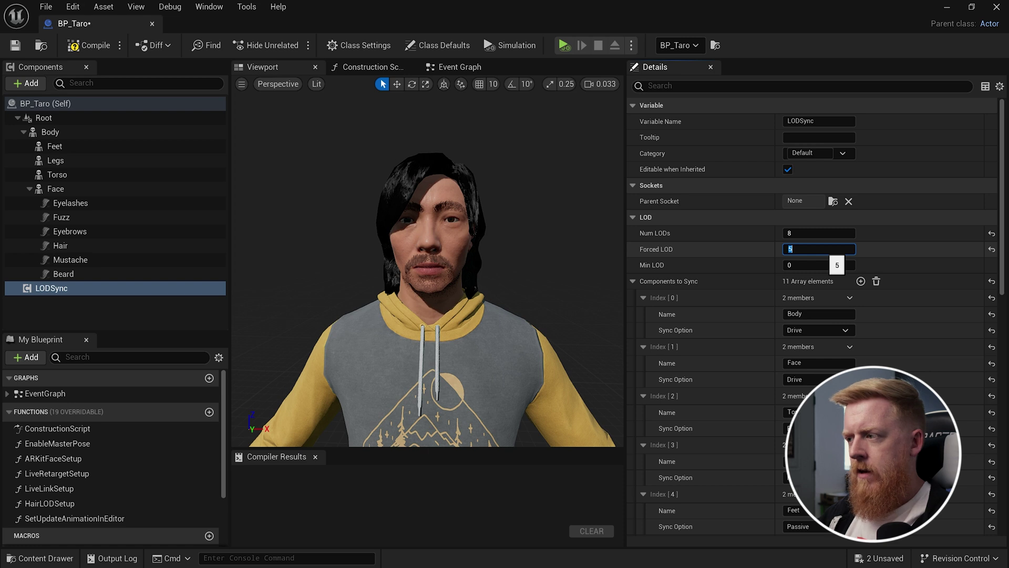
text(6)
key(Return)
text(7)
key(Return)
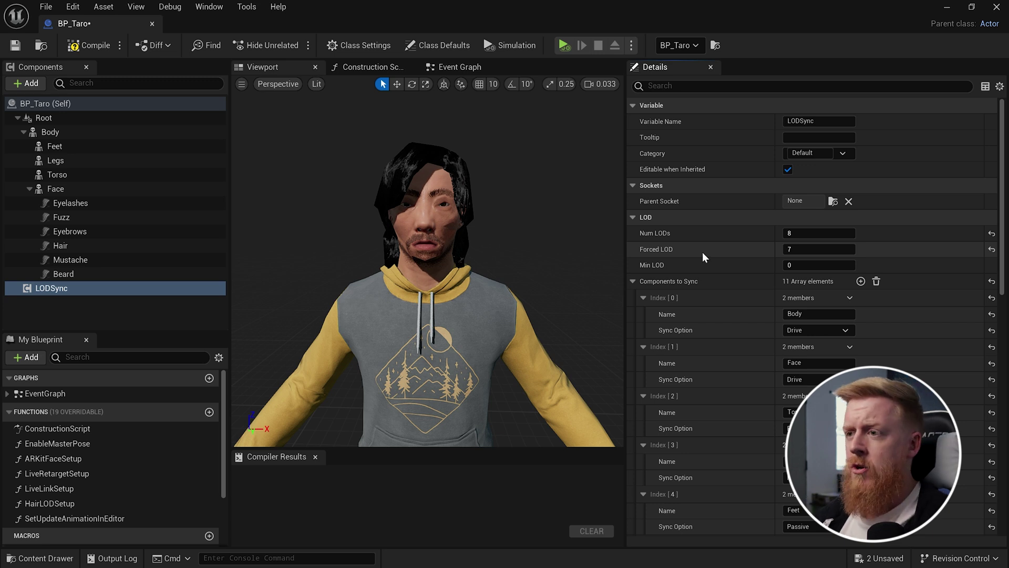
drag(605, 252, 605, 226)
Step: Show the character in wireframe and step Forced LOD down from 6 through to 0
key(alt+2)
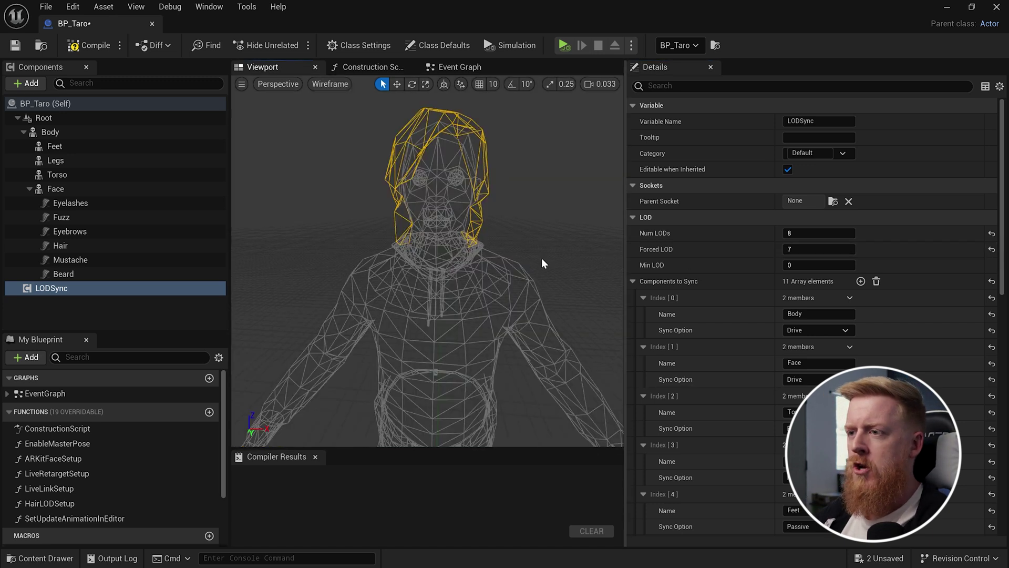
drag(361, 176, 360, 176)
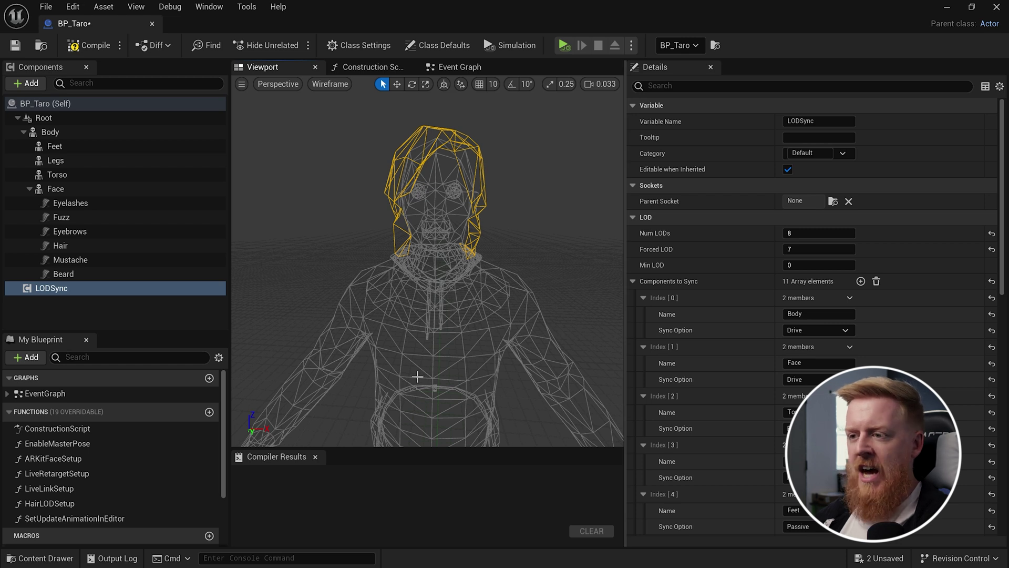
click(836, 250)
text(6)
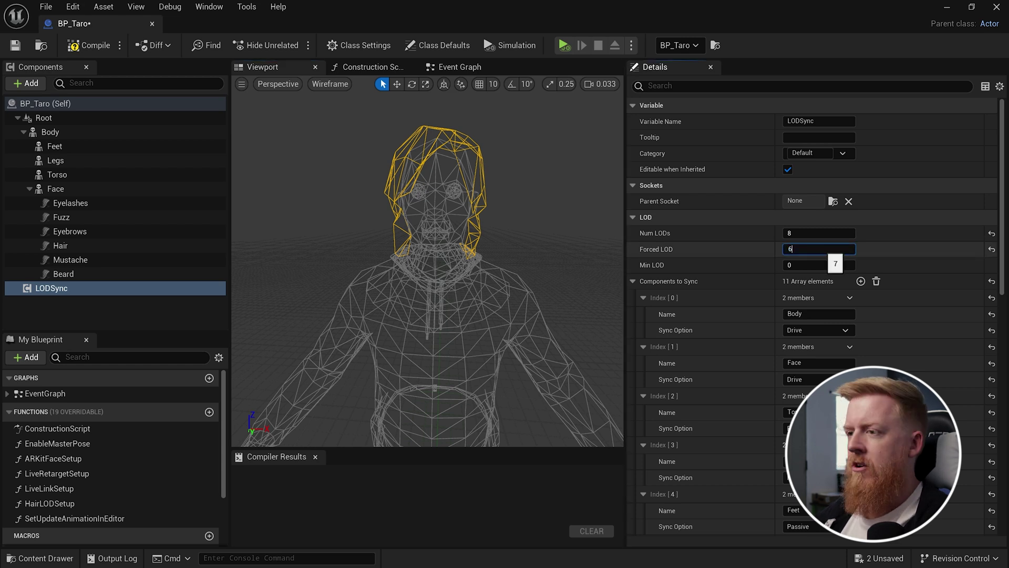
key(Return)
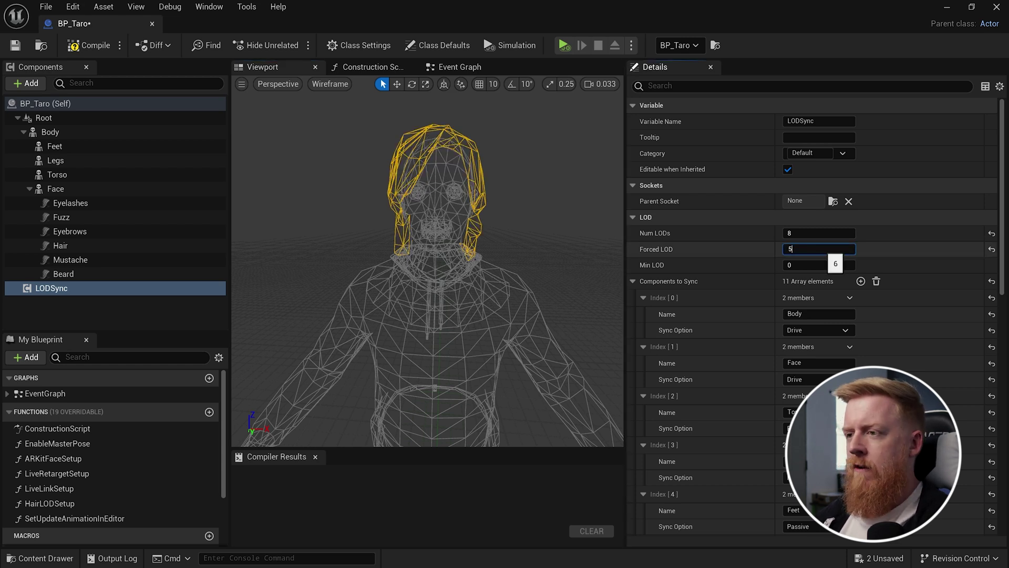
text(5)
key(Return)
text(4)
key(Return)
text(3)
key(Return)
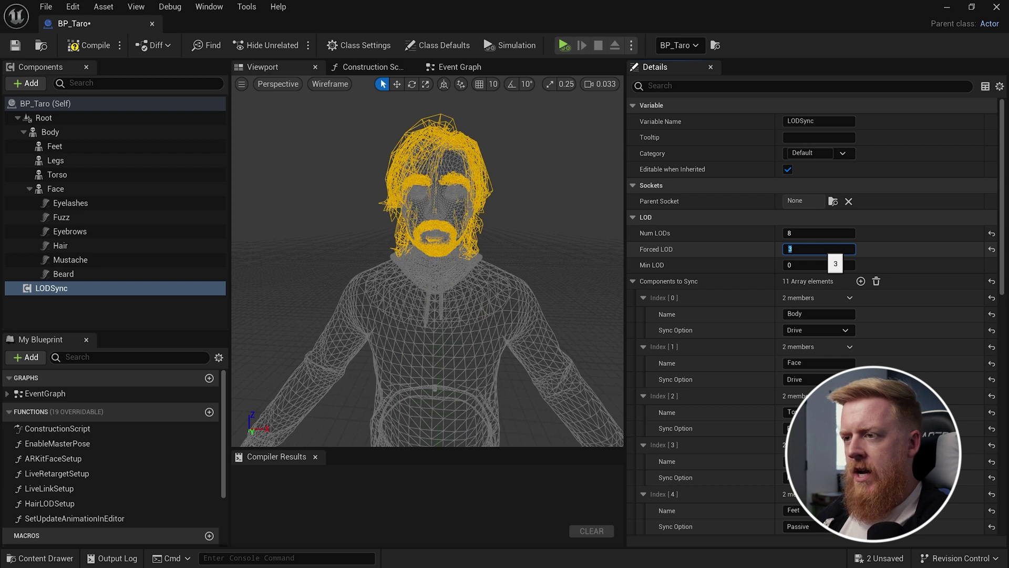
text(2)
key(Return)
text(1)
key(Return)
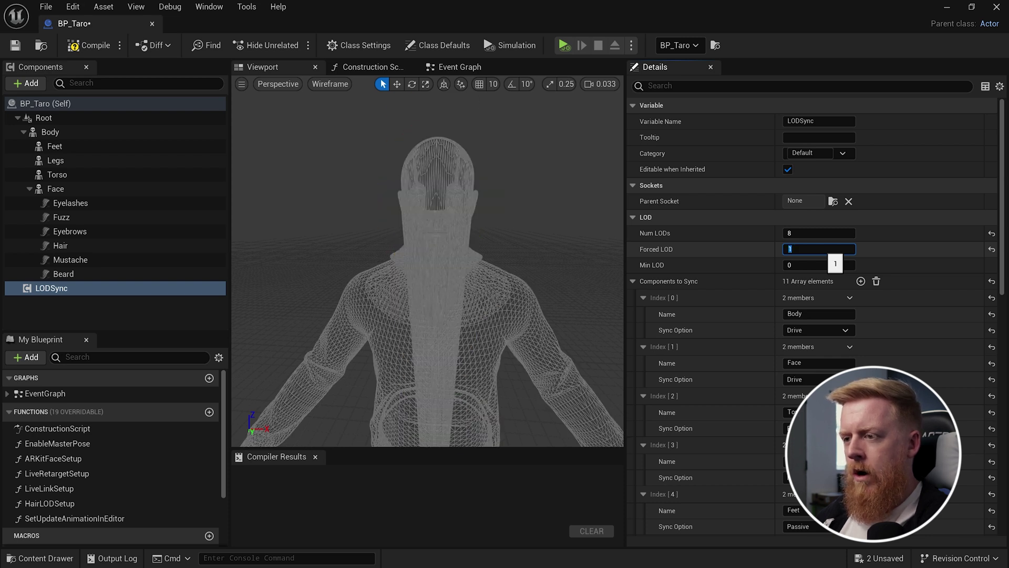
text(0)
key(Return)
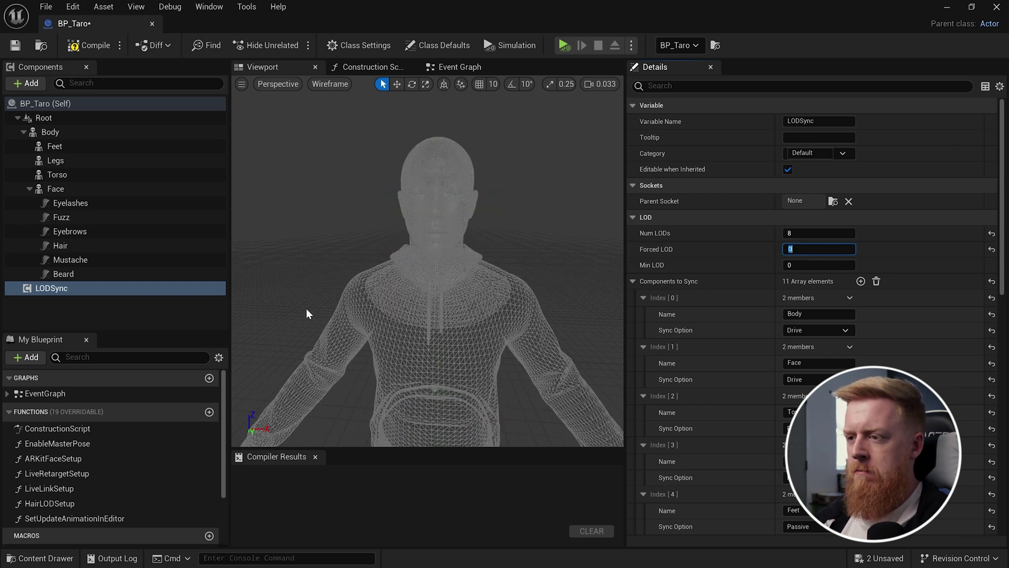
Step: Compare Forced LOD 7 once more, return it to 0, and restore the Lit view
text(7)
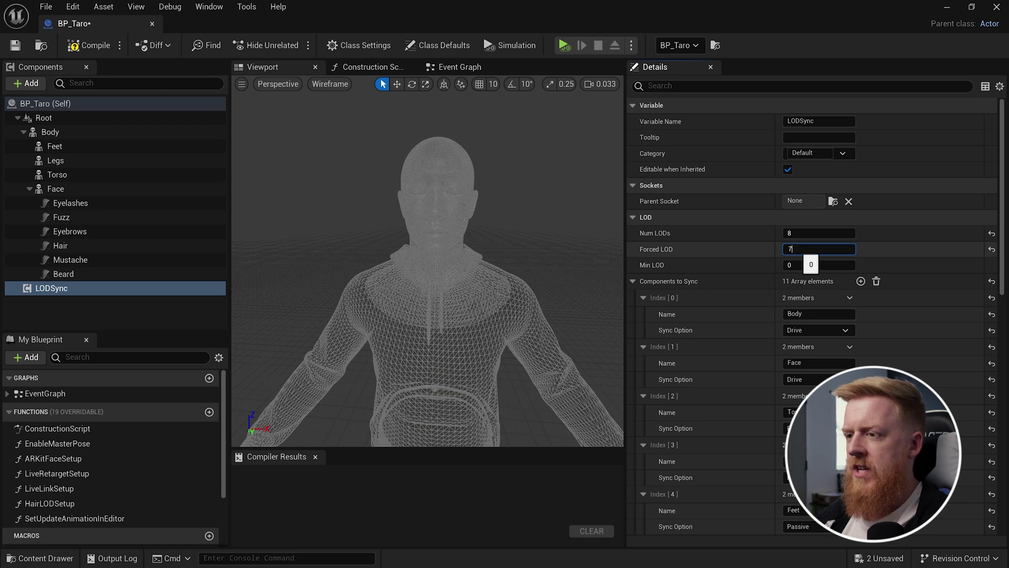
key(Return)
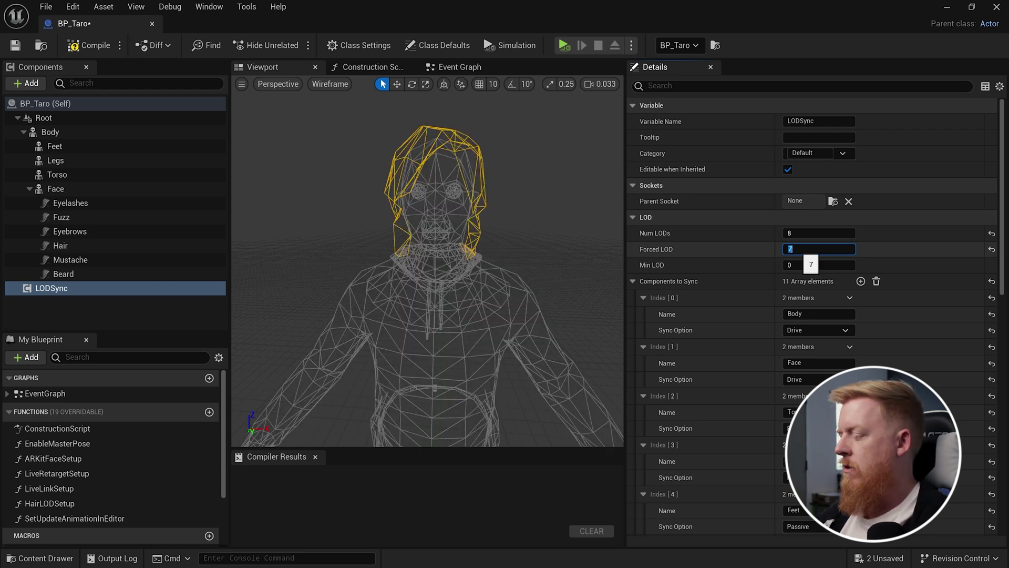
key(Return)
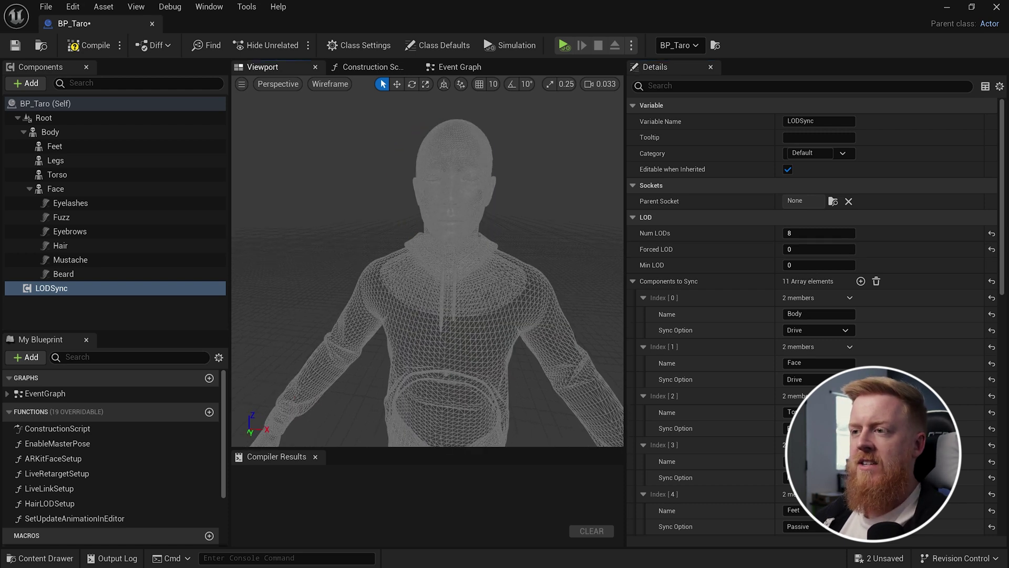
key(alt+4)
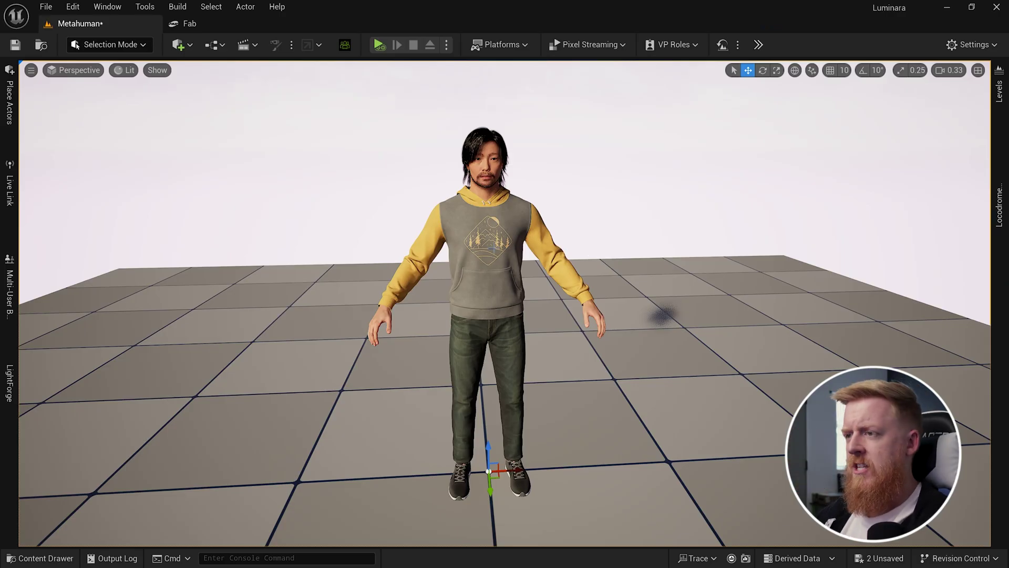
Step: Select the MetaHuman and drag it slightly right across the tiled floor
click(498, 255)
mouse_move(512, 468)
mouse_down()
mouse_move(493, 480)
mouse_move(593, 467)
mouse_move(398, 477)
mouse_move(683, 473)
mouse_move(486, 475)
mouse_move(542, 480)
mouse_move(508, 488)
mouse_move(557, 479)
mouse_move(531, 466)
mouse_move(386, 479)
mouse_move(480, 491)
mouse_move(525, 483)
mouse_up()
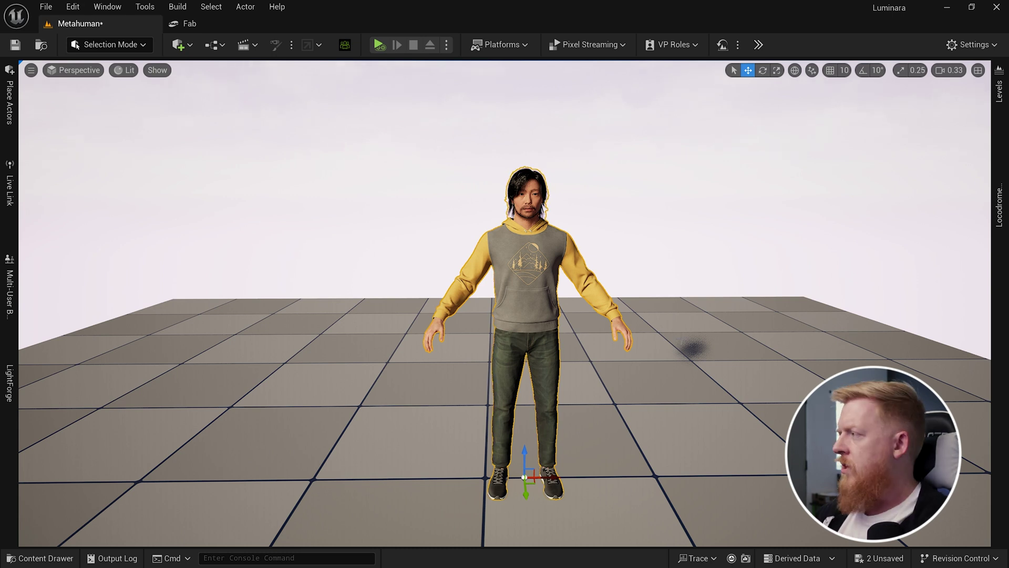
Step: In BP_Taro's Viewport, select the Hair component and open its Hair_M_SideSweptFringe groom asset
right_click(455, 118)
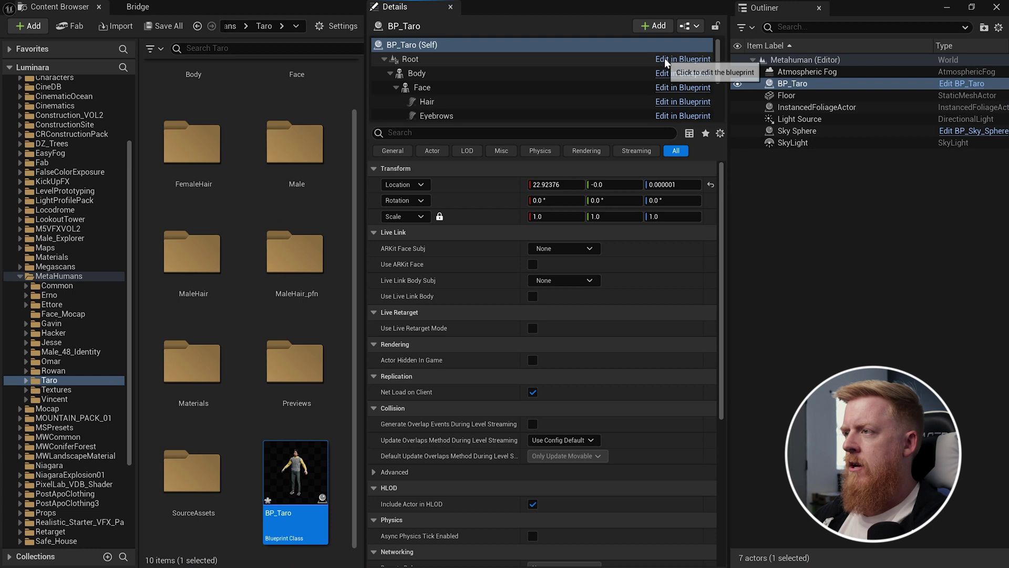
click(665, 59)
click(287, 71)
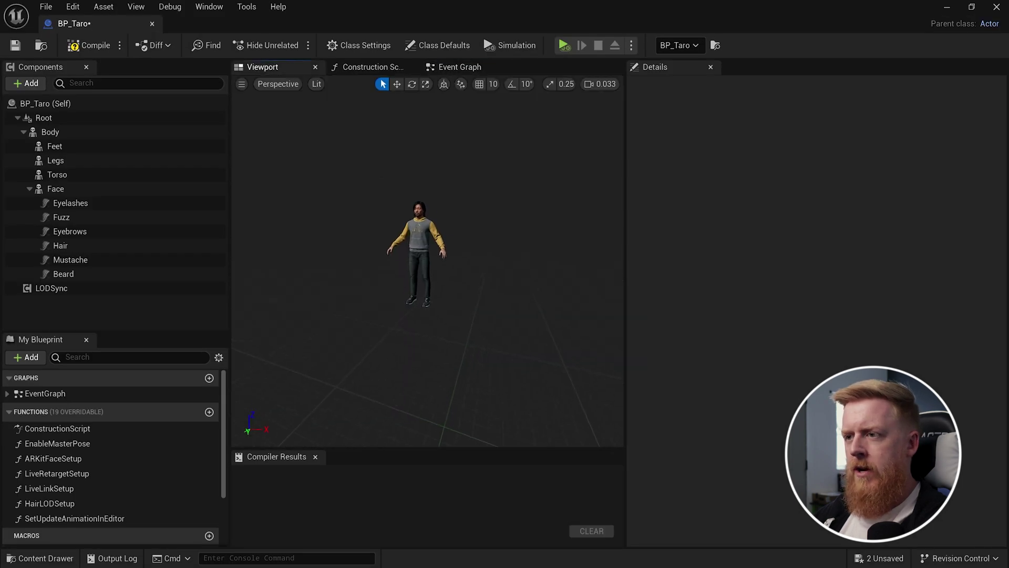
click(428, 226)
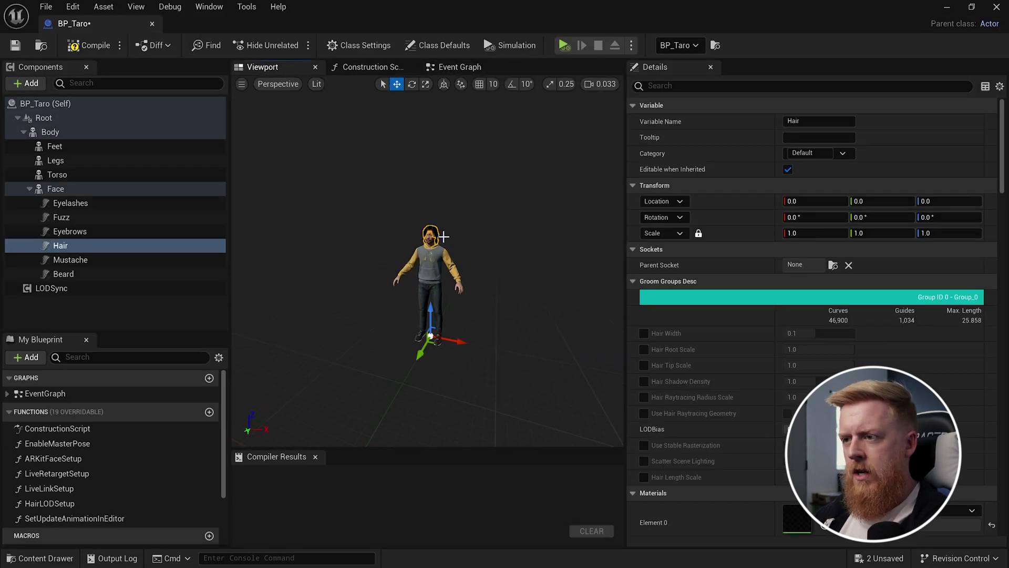
key(f)
scroll(602, 261, down, 5)
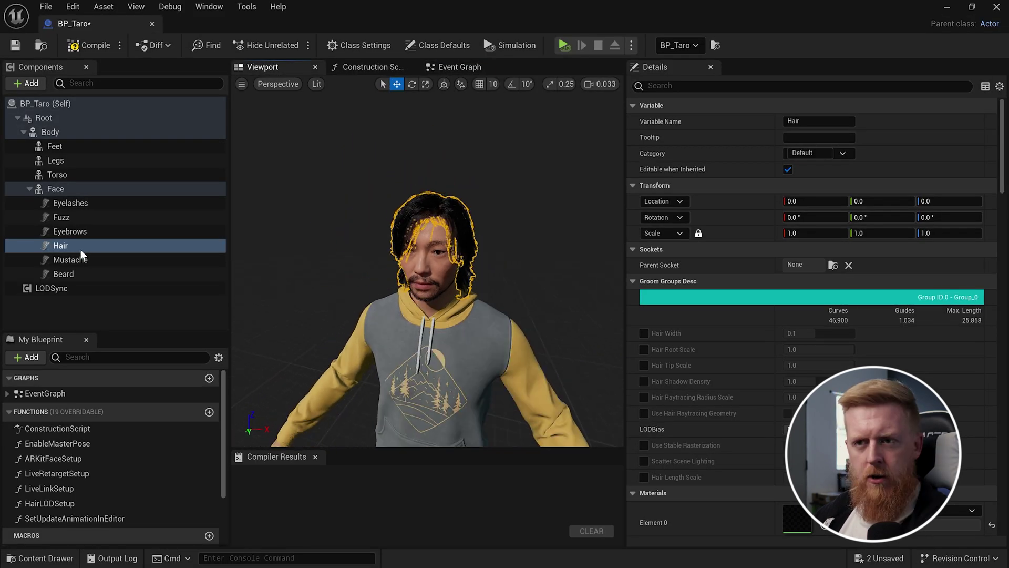
scroll(742, 280, down, 10)
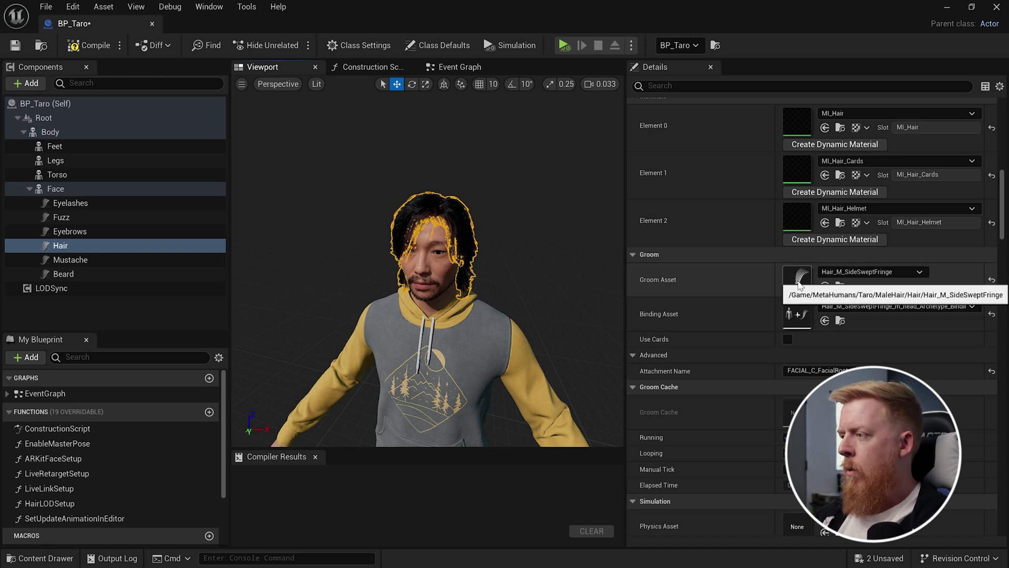
double_click(799, 283)
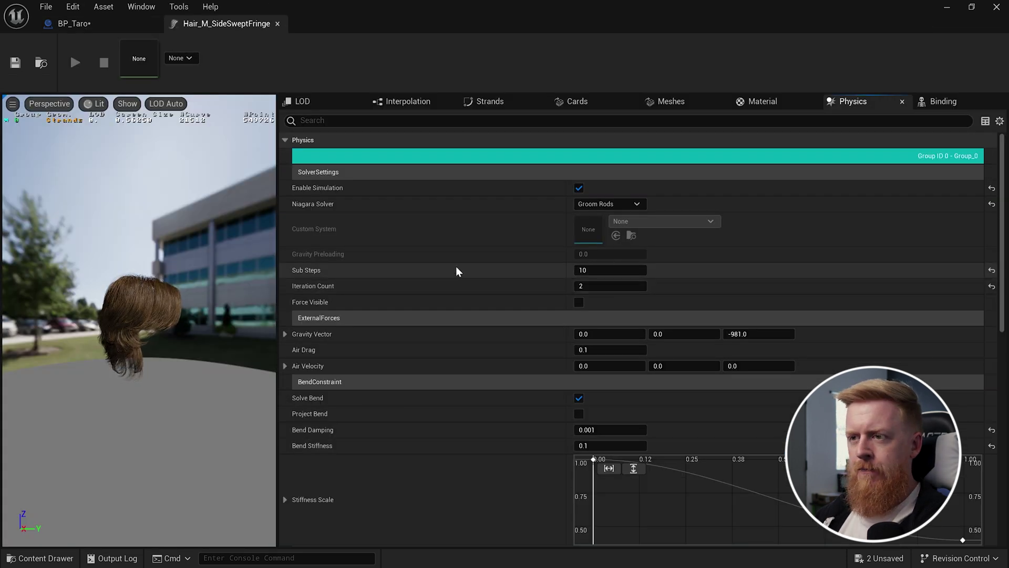
Step: Inspect the groom's LOD, Interpolation, Strands and Hair Cards settings
drag(82, 385, 270, 390)
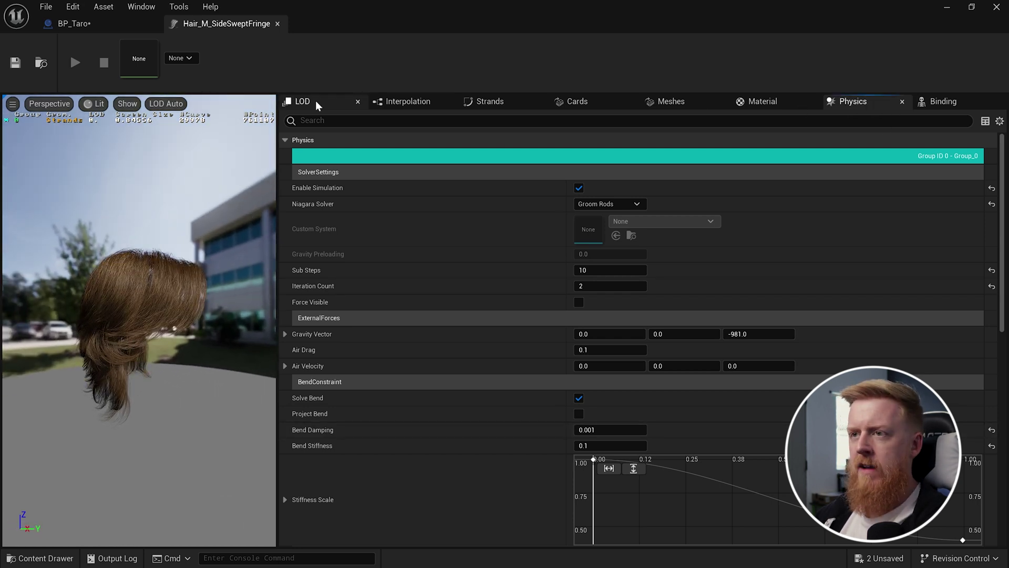
click(302, 102)
click(402, 102)
click(546, 104)
click(577, 103)
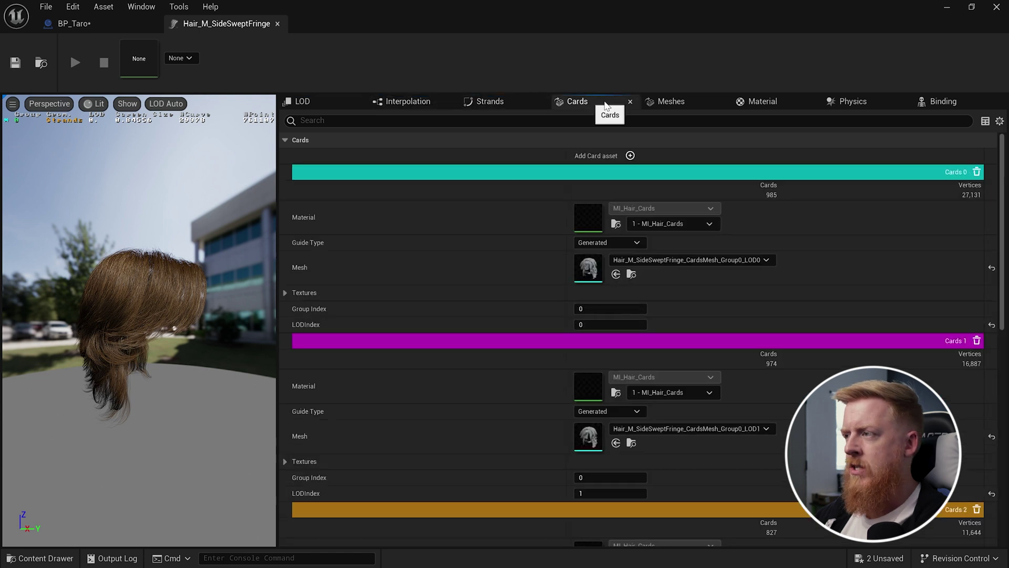
Step: Uncheck Enable Simulation in the groom's Physics settings and save the asset
click(850, 102)
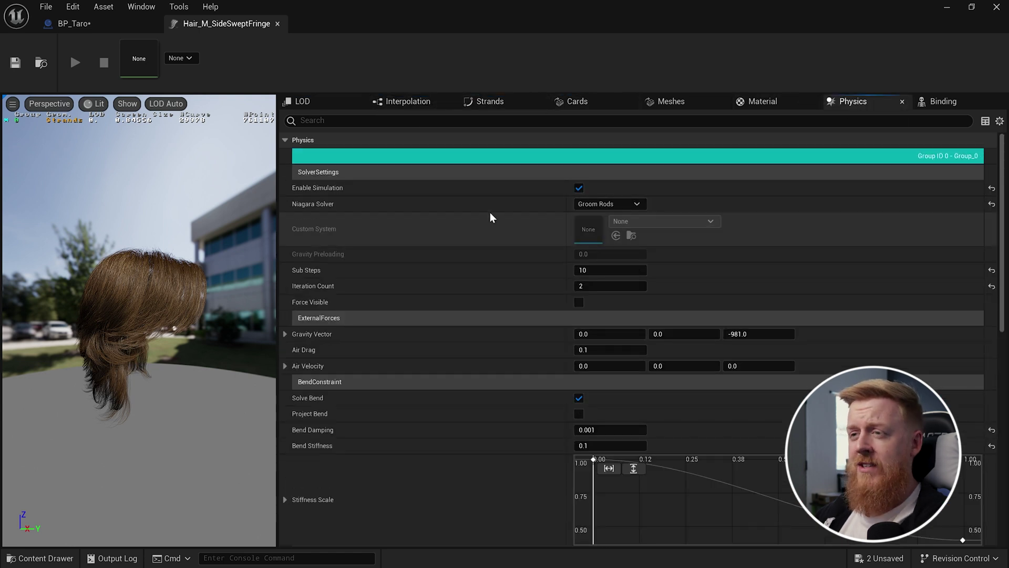
click(578, 188)
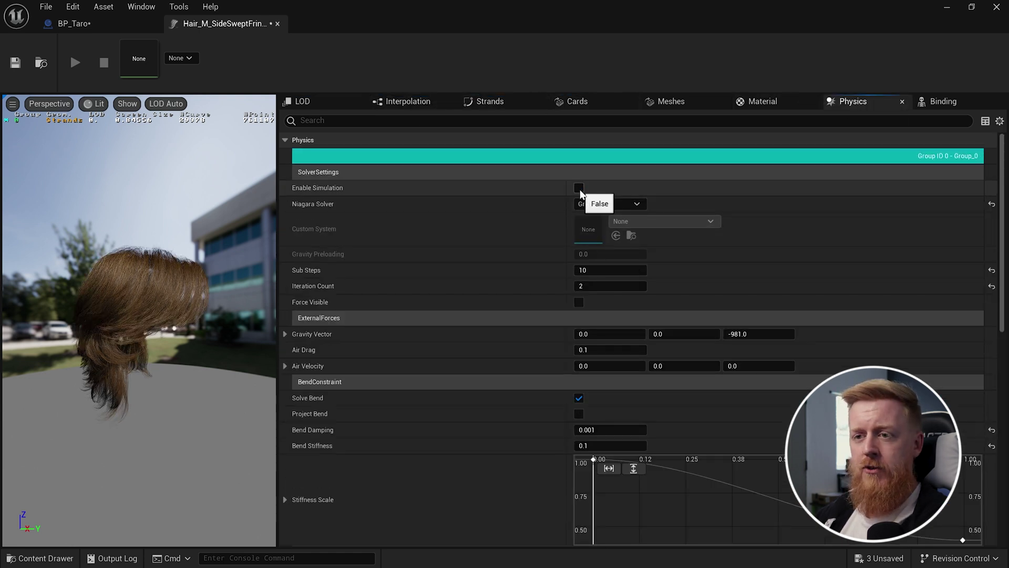
click(14, 62)
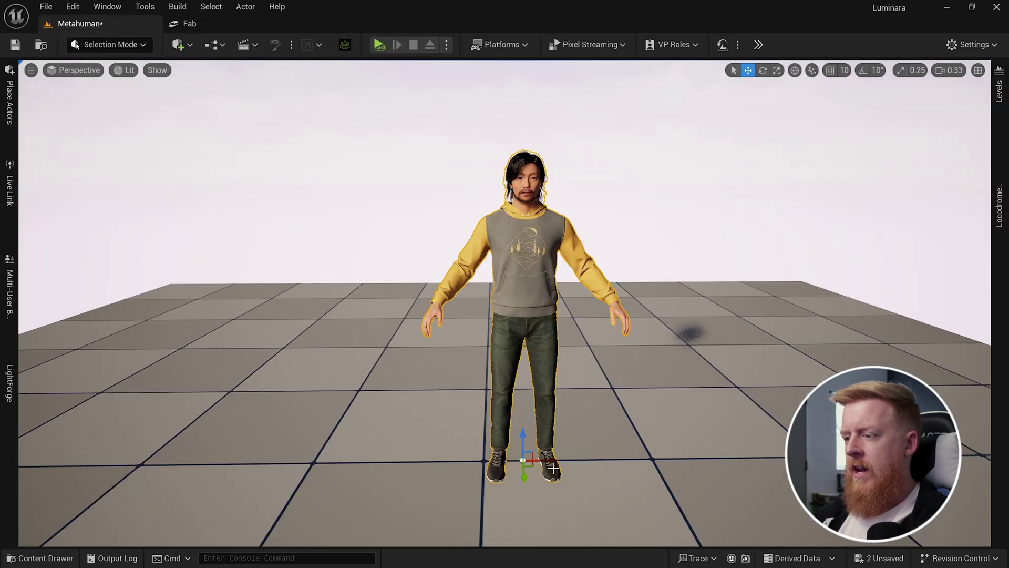
Step: Drag the MetaHuman sideways with the move gizmo to check the hair
drag(553, 468, 462, 452)
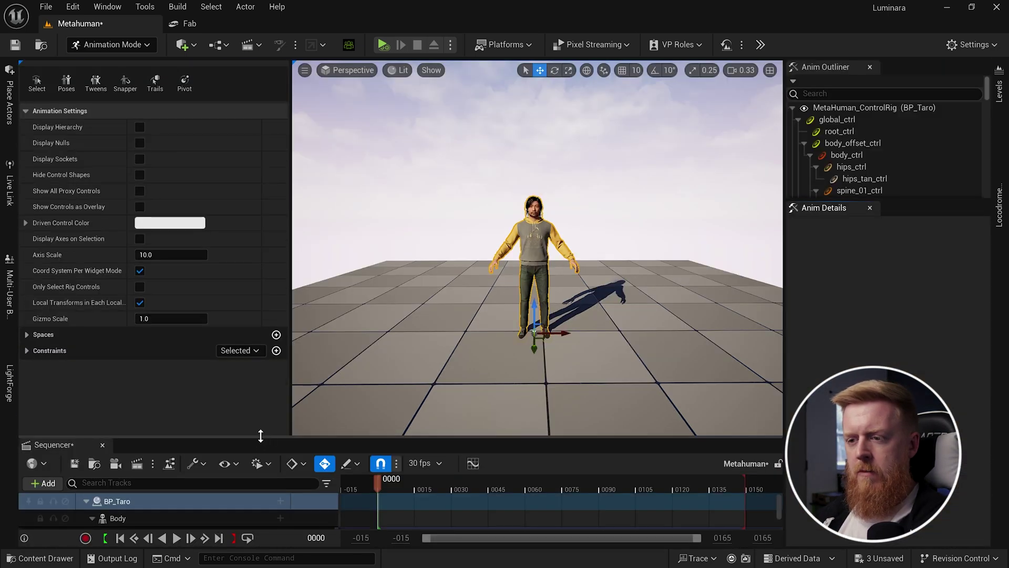
Step: Enlarge the Sequencer and add standing_discuss_m_270744 as an Animation track on BP_Taro's Body
drag(268, 436, 266, 389)
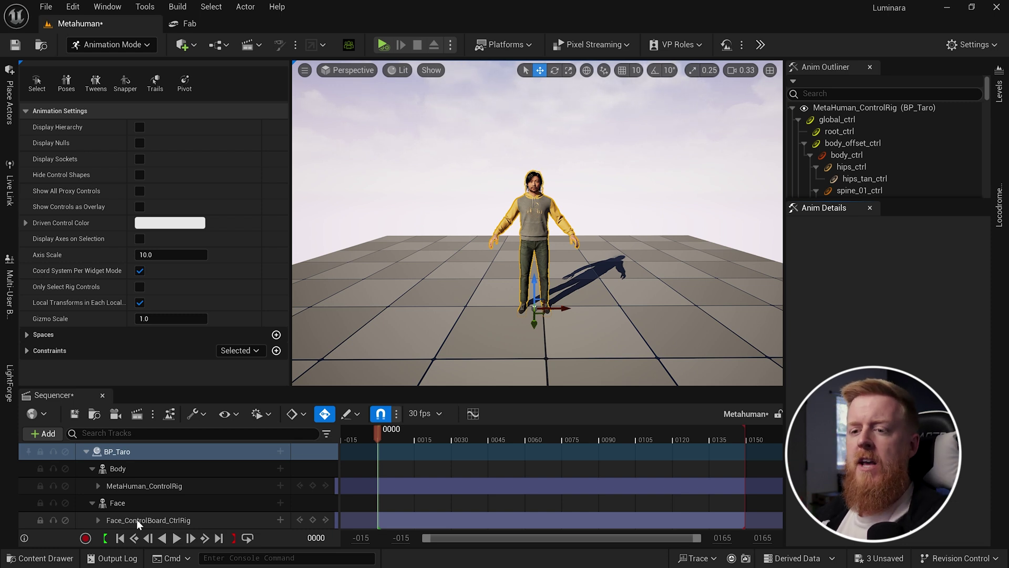
click(280, 467)
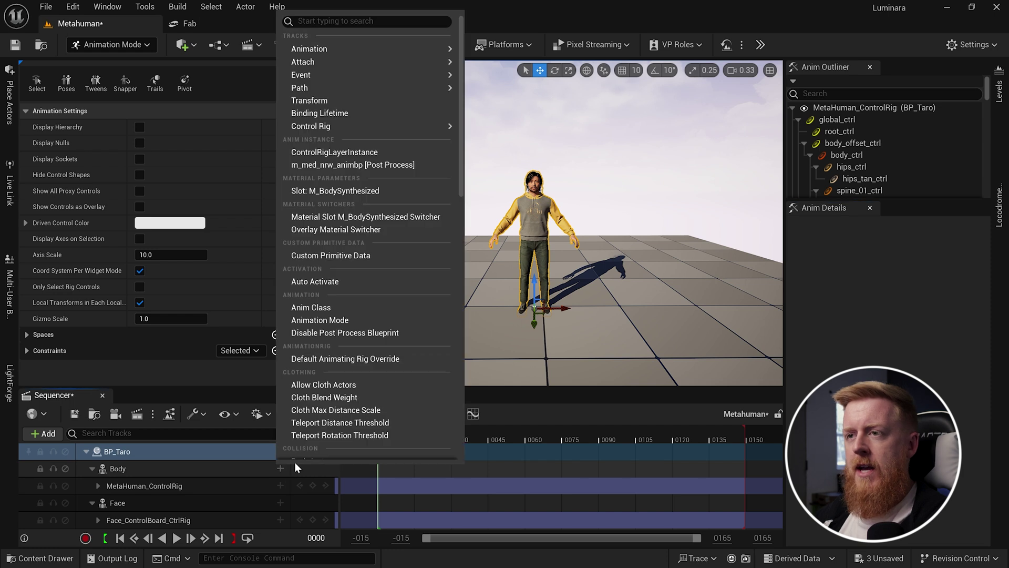
mouse_move(405, 49)
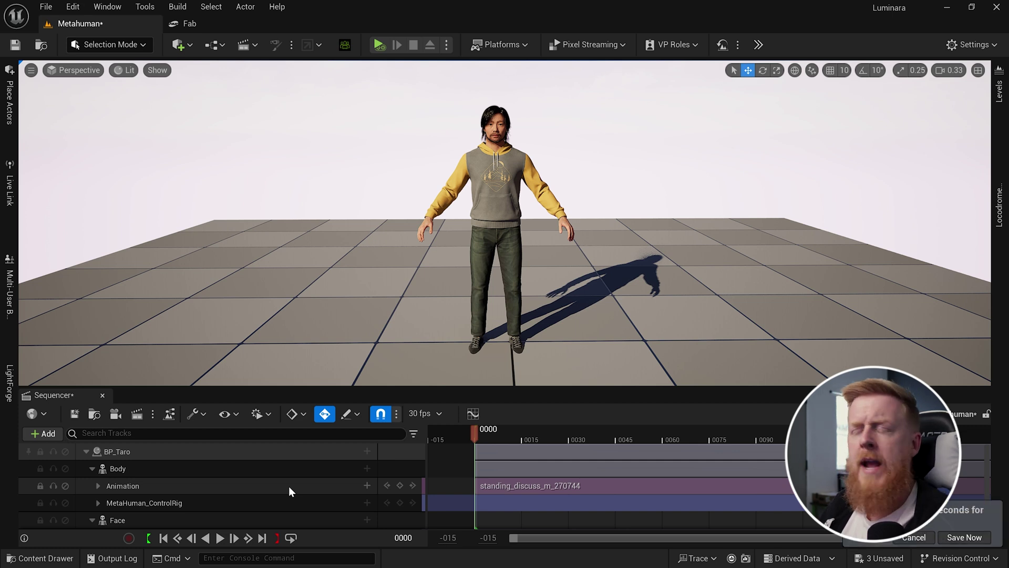
Step: Play the sequence to frame 0031, enlarge the Sequencer, and bring up MetaHuman_ControlRig's track options
key(space)
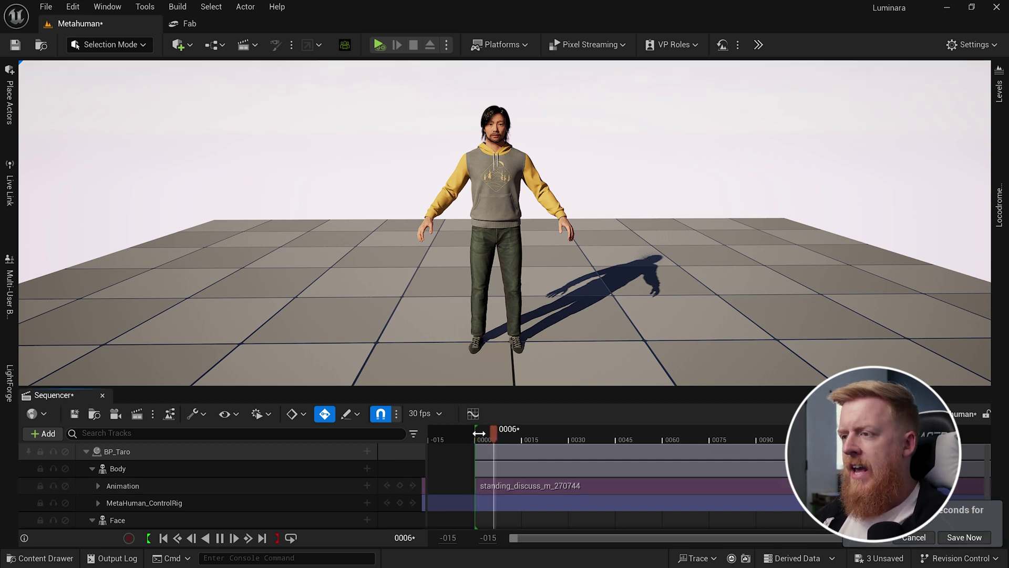
key(space)
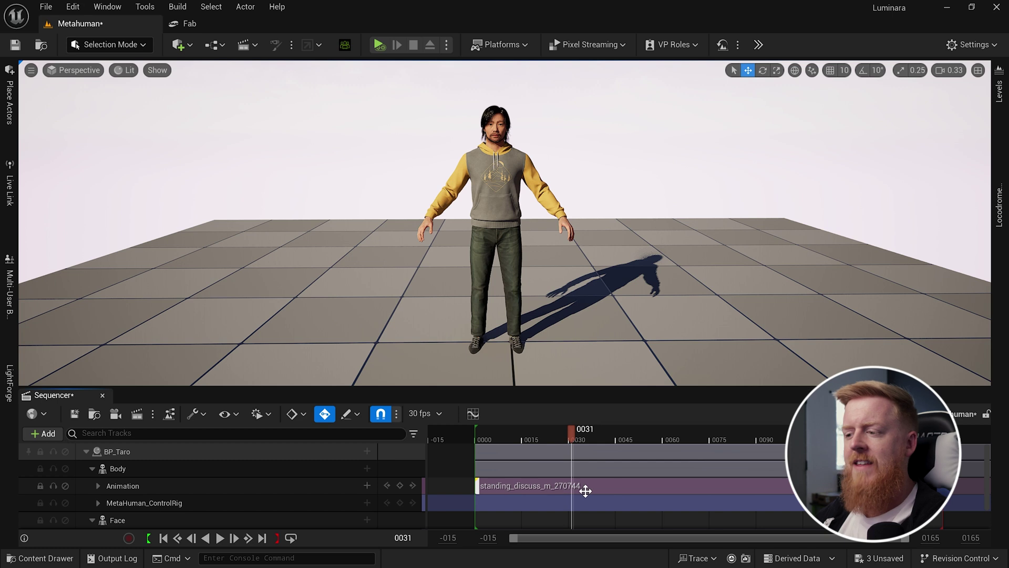
drag(368, 389, 368, 266)
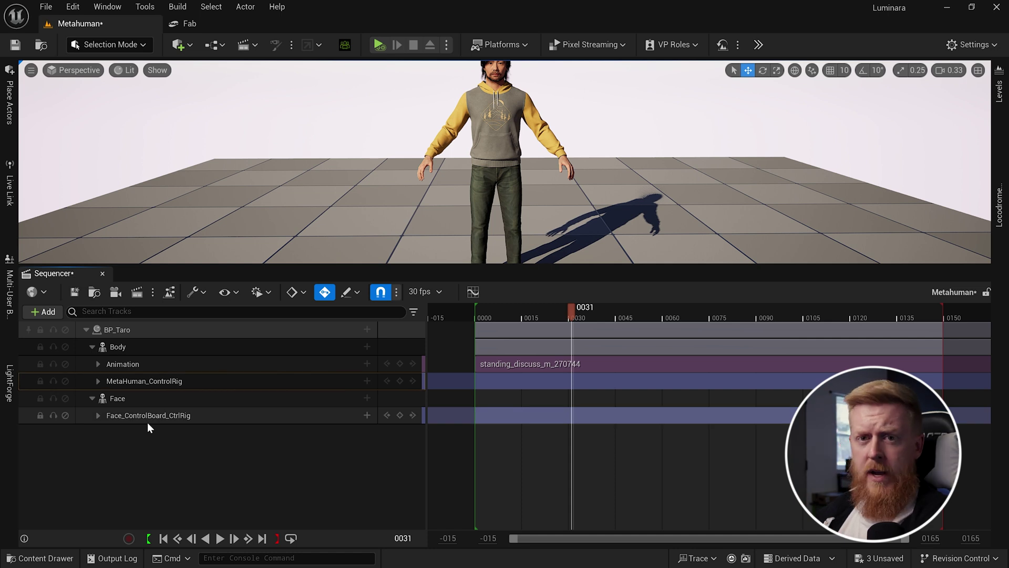
right_click(144, 379)
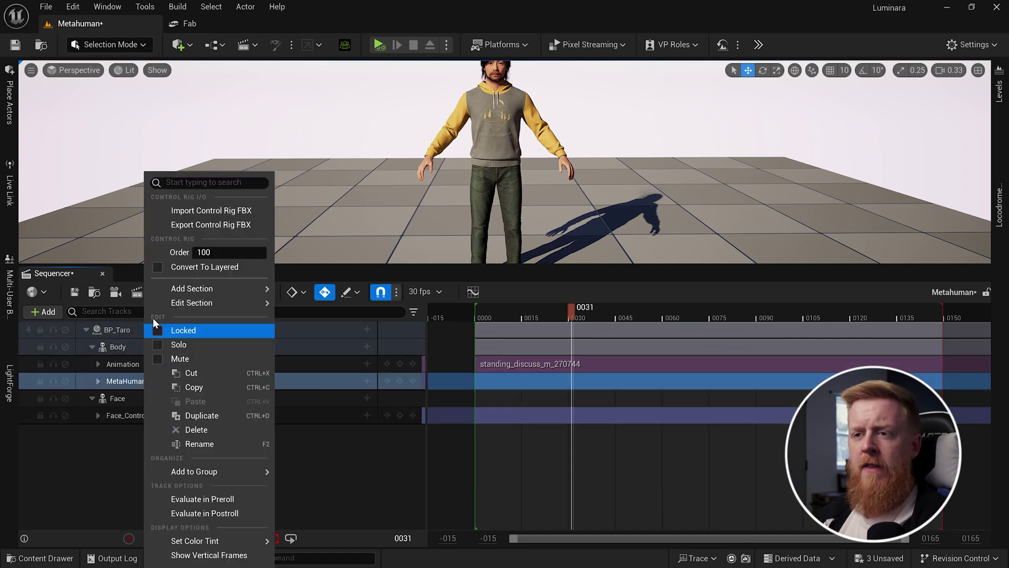
Step: Convert the body control rig to layered, then select its layered track and frame Taro
click(167, 266)
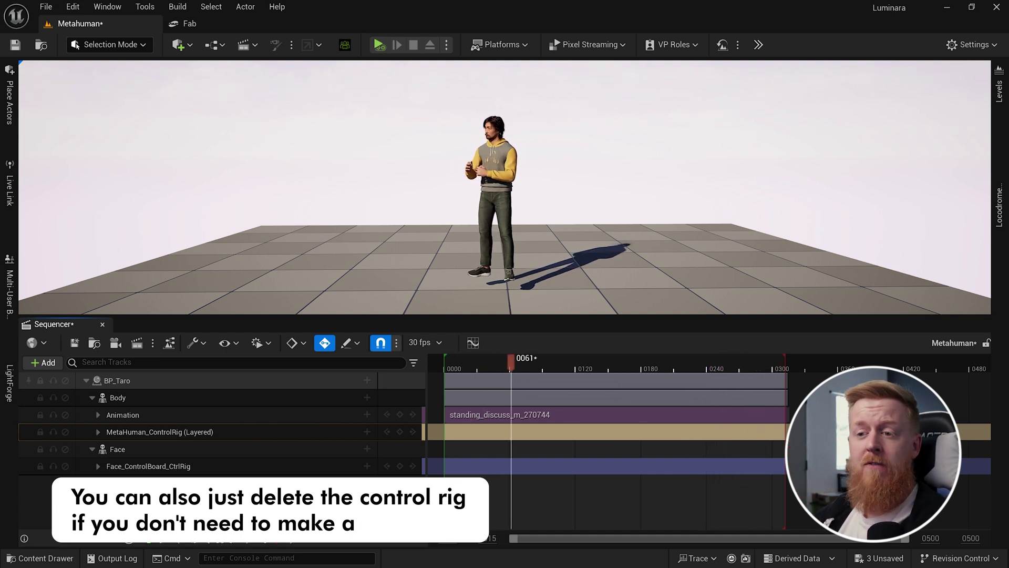
key(space)
click(143, 431)
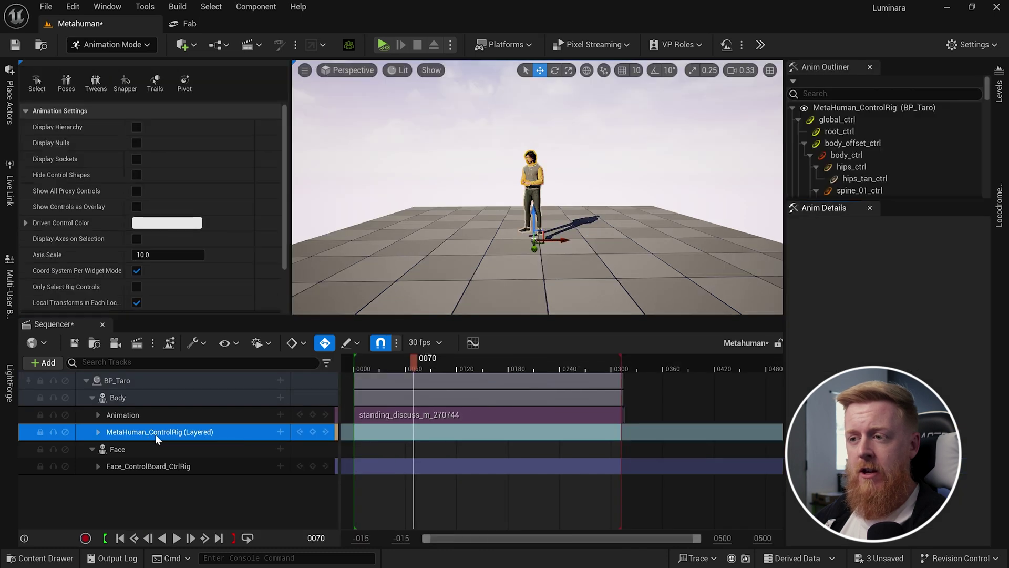
key(f)
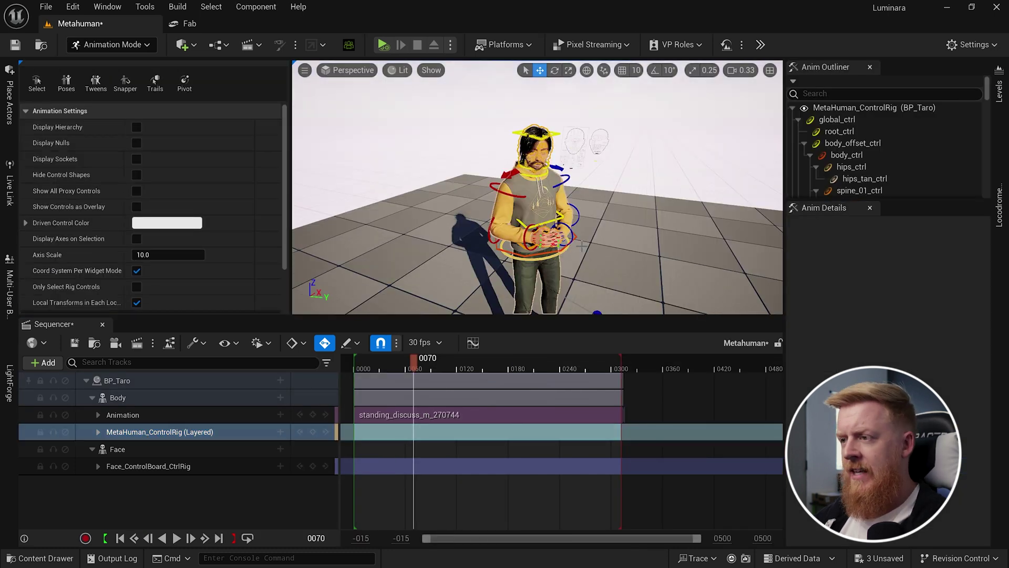
mouse_move(582, 247)
alt+mouse_down()
mouse_move(557, 247)
mouse_move(604, 245)
mouse_move(568, 247)
alt+mouse_up()
Step: Select the left upper arm control (upperarm_l_fk_ctrl) in rotate mode from a side view
click(441, 152)
key(e)
scroll(537, 210, down, 2)
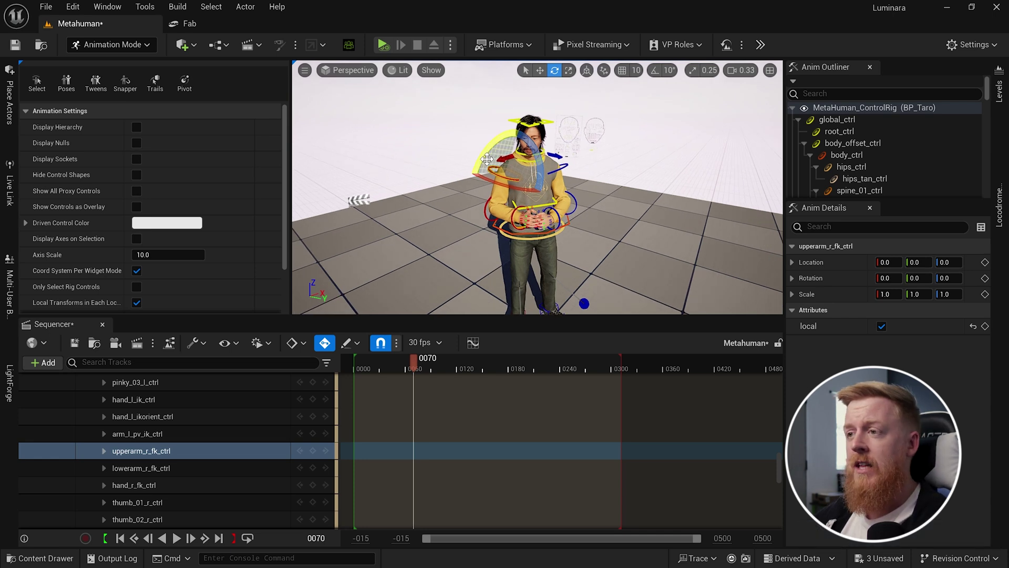
alt+drag(536, 195, 552, 210)
click(512, 194)
click(502, 189)
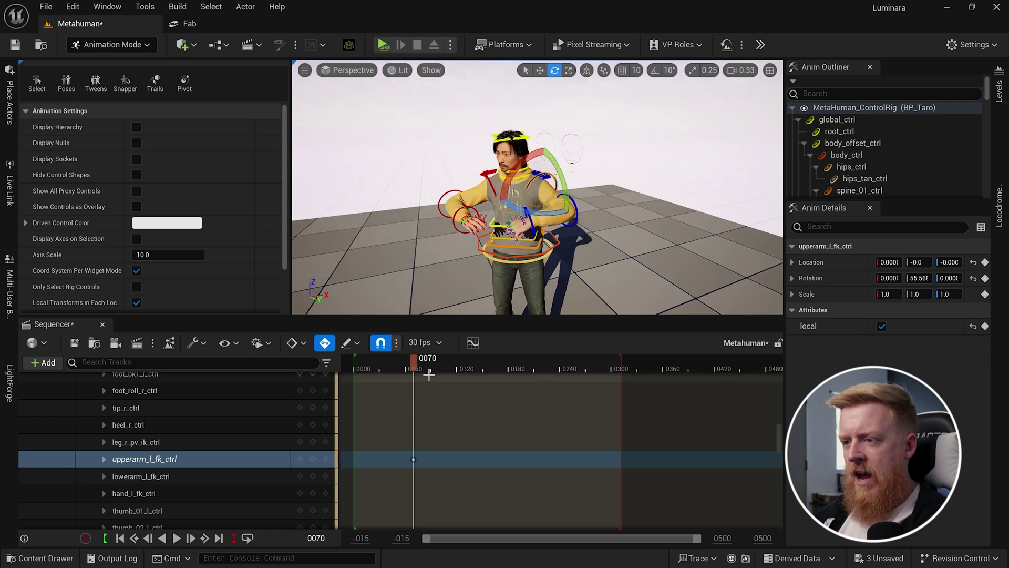
Step: Play the sequence from the start to review the arm offset, stopping near frame 0032
key(g)
click(359, 364)
key(space)
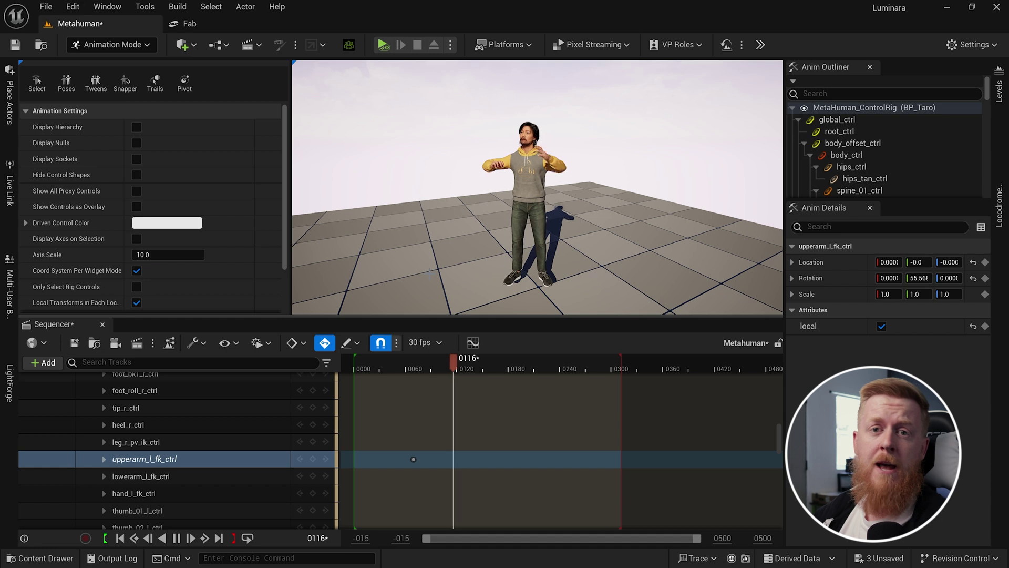
click(382, 364)
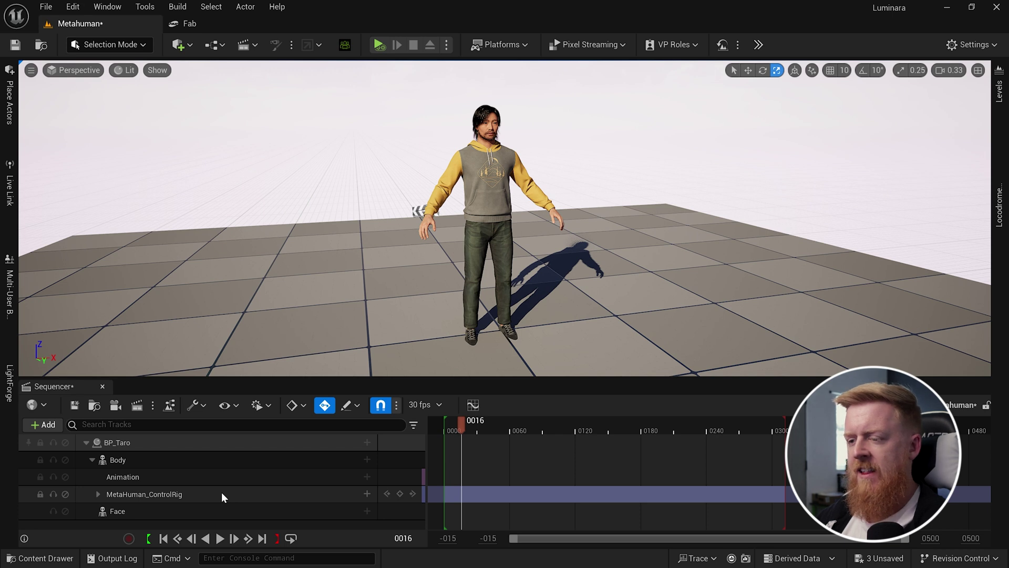
Step: Search 'discuss', add standing_discuss_m_270744 to the Animation track, and scrub to preview it
click(368, 478)
text(discuss)
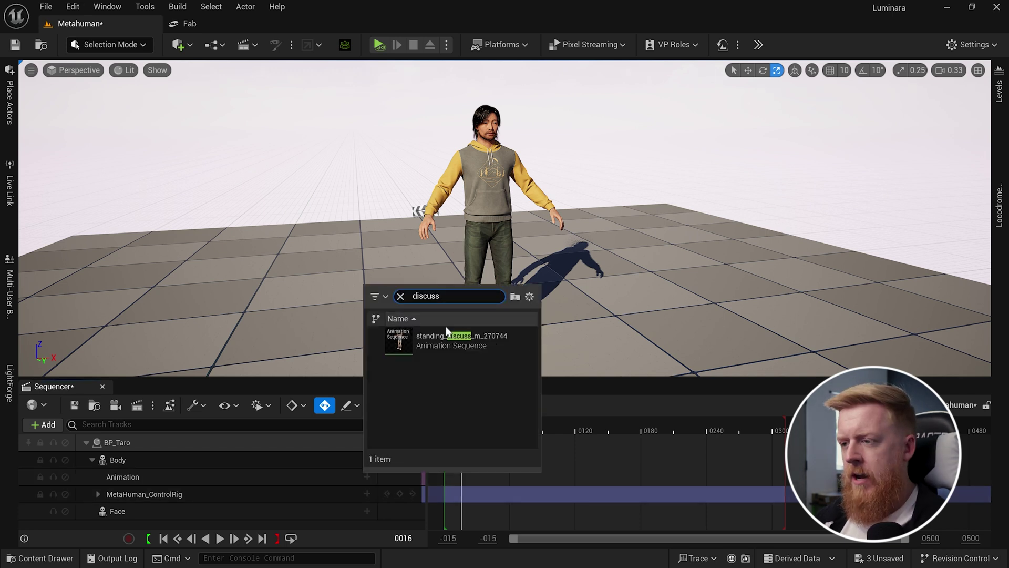
click(458, 340)
mouse_move(475, 422)
mouse_down()
mouse_move(518, 423)
mouse_move(482, 425)
mouse_up()
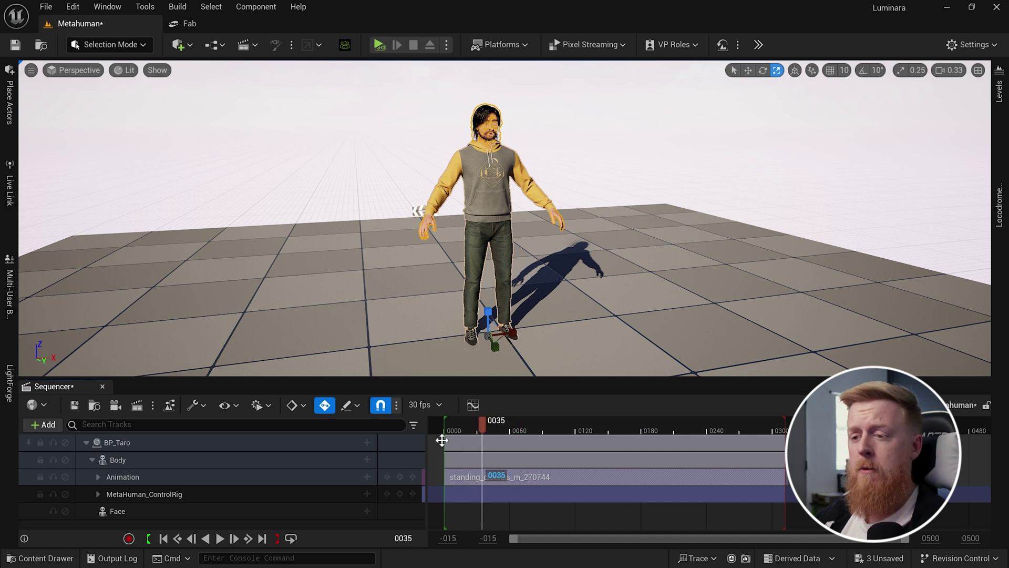
Step: Bake the Body track's animation onto MetaHuman_ControlRig using the default baking options
right_click(122, 464)
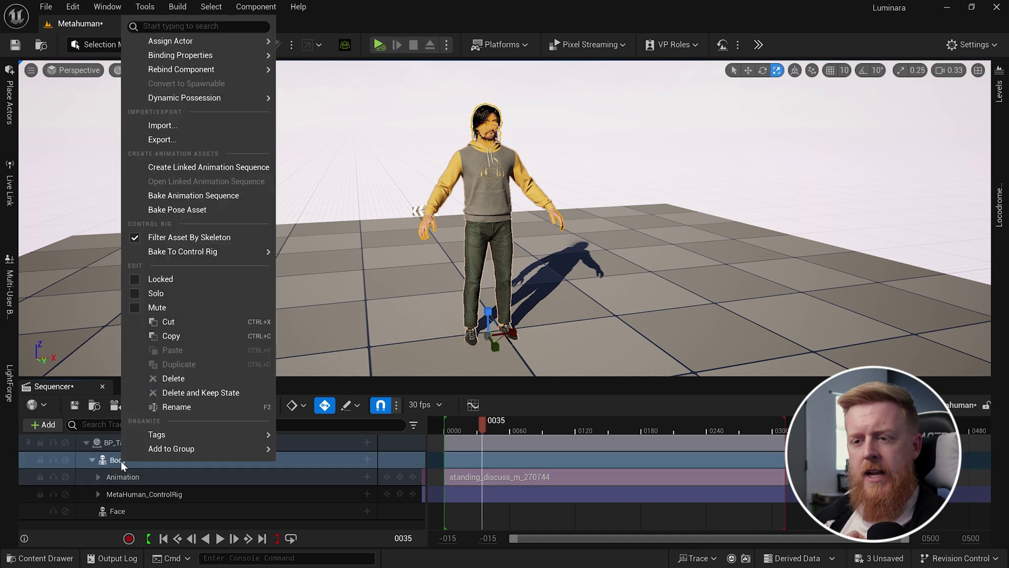
mouse_move(215, 255)
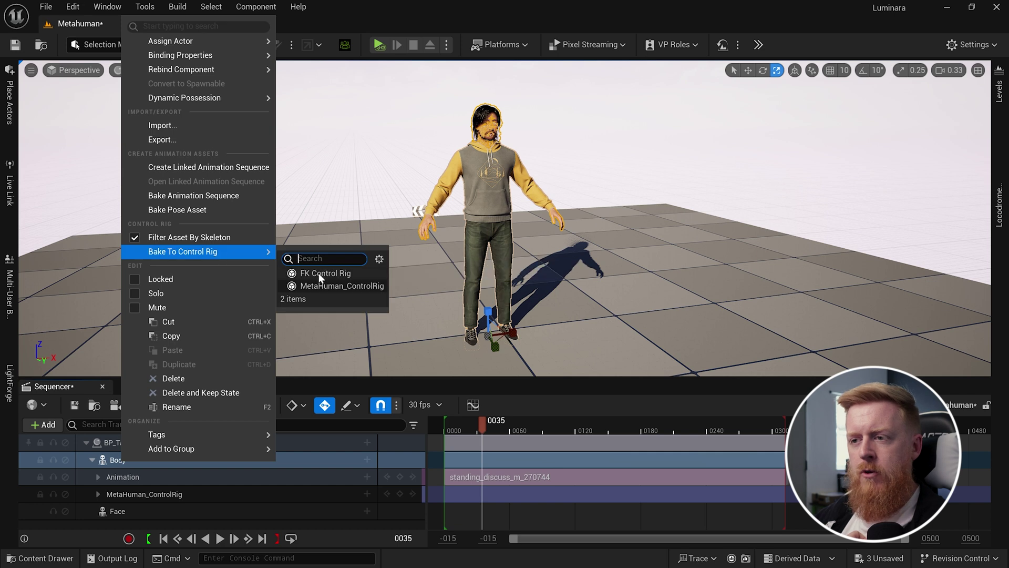
click(342, 287)
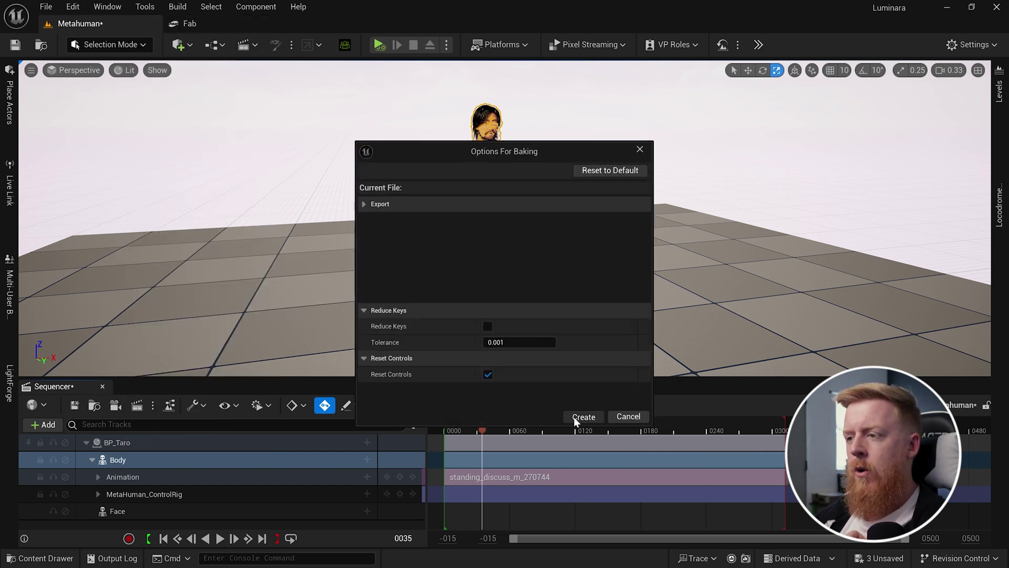
click(575, 416)
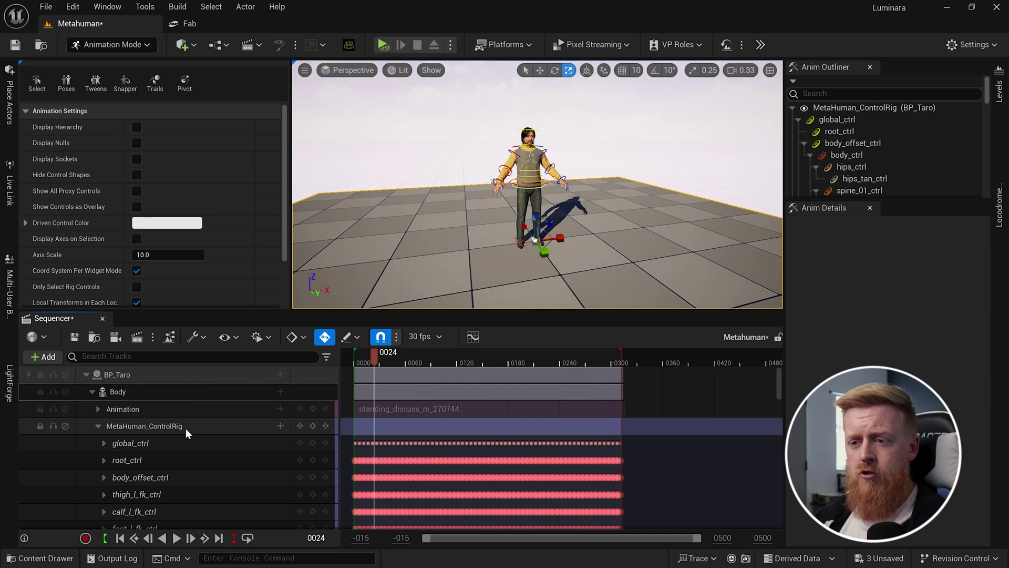
Step: Collapse MetaHuman_ControlRig and add an Additive section beneath it, spanning frames 24–313
scroll(185, 433, down, 5)
scroll(182, 437, down, 10)
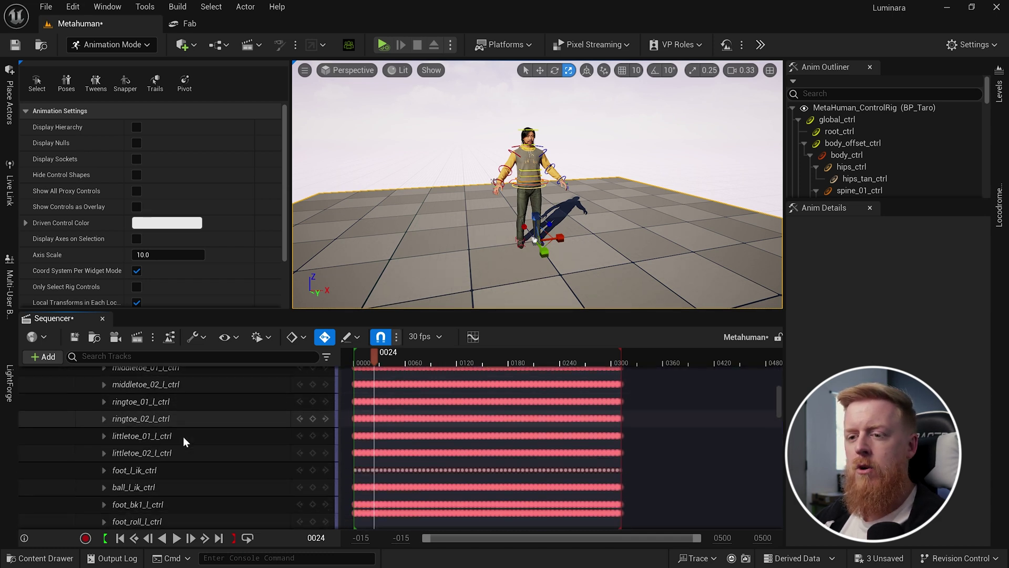
scroll(185, 438, down, 3)
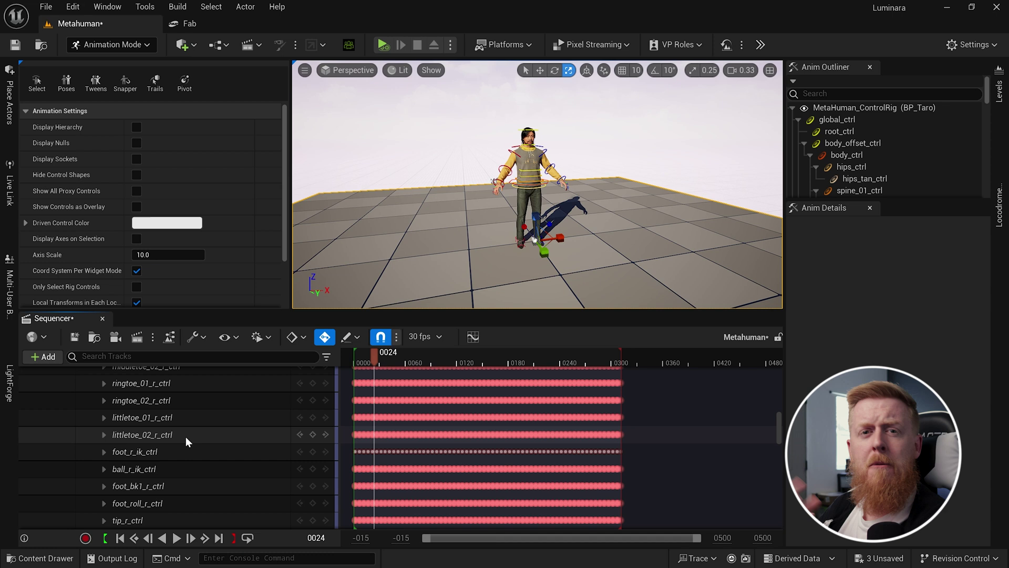
drag(779, 428, 780, 384)
click(98, 426)
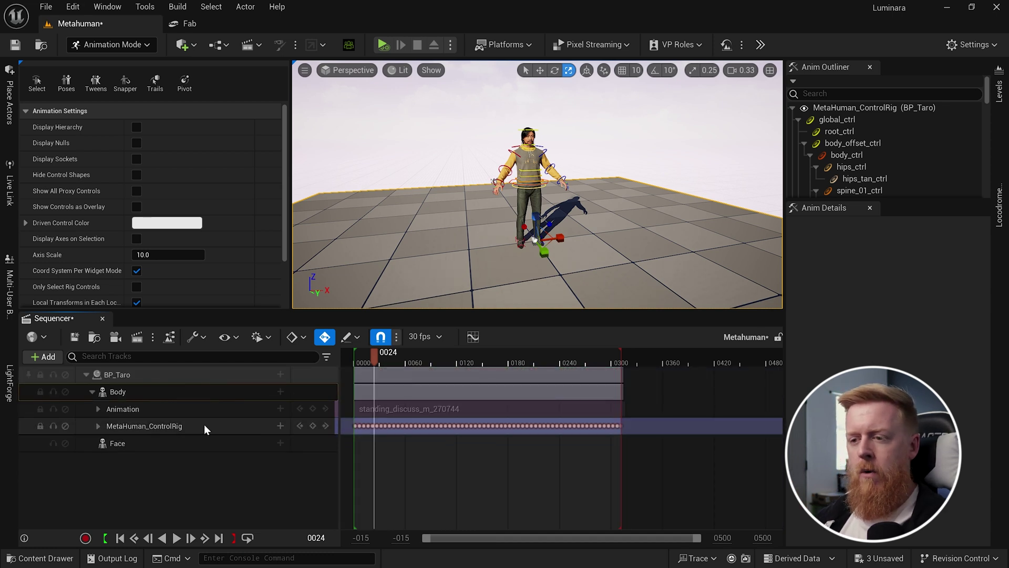
click(280, 426)
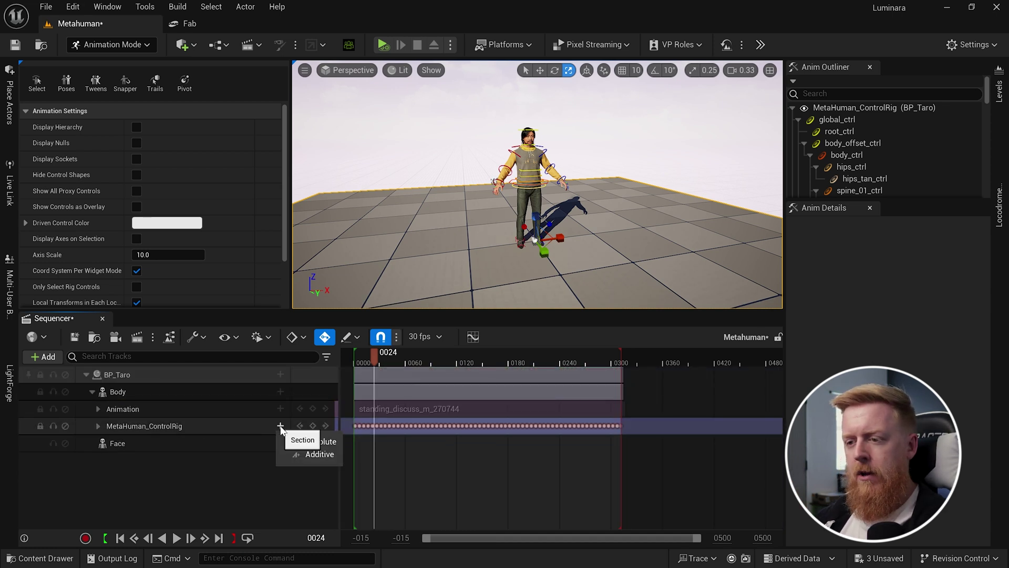
click(314, 458)
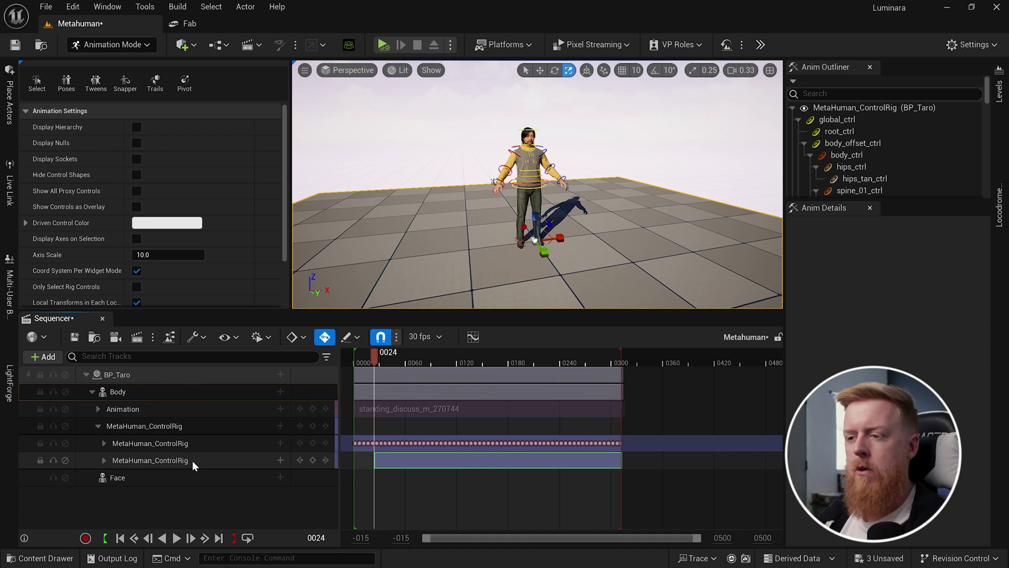
click(413, 464)
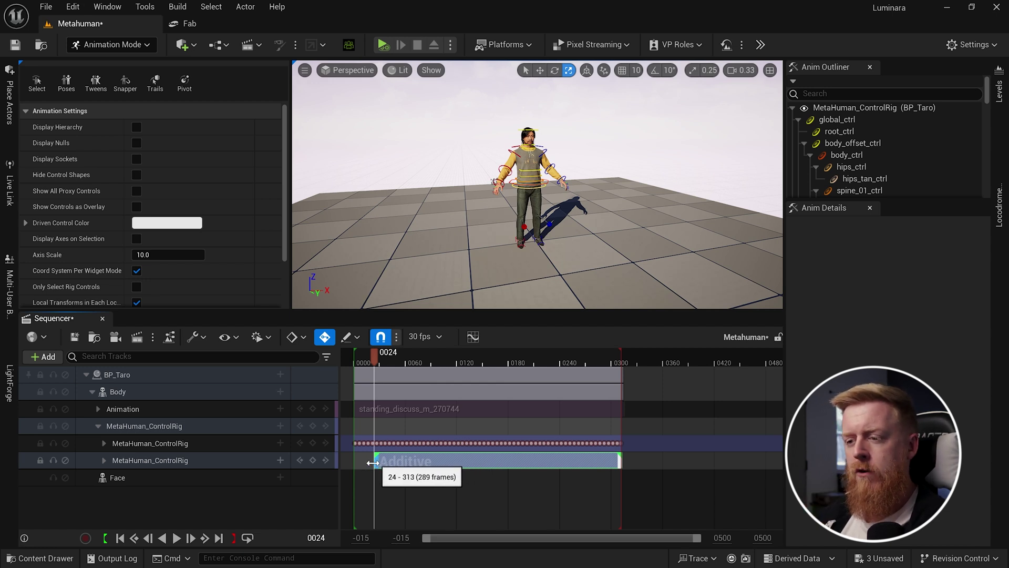
Step: Stretch the additive section from frame -16 past the clip end and rename it MetaHuman_ControlRig_Offset
drag(373, 463, 341, 462)
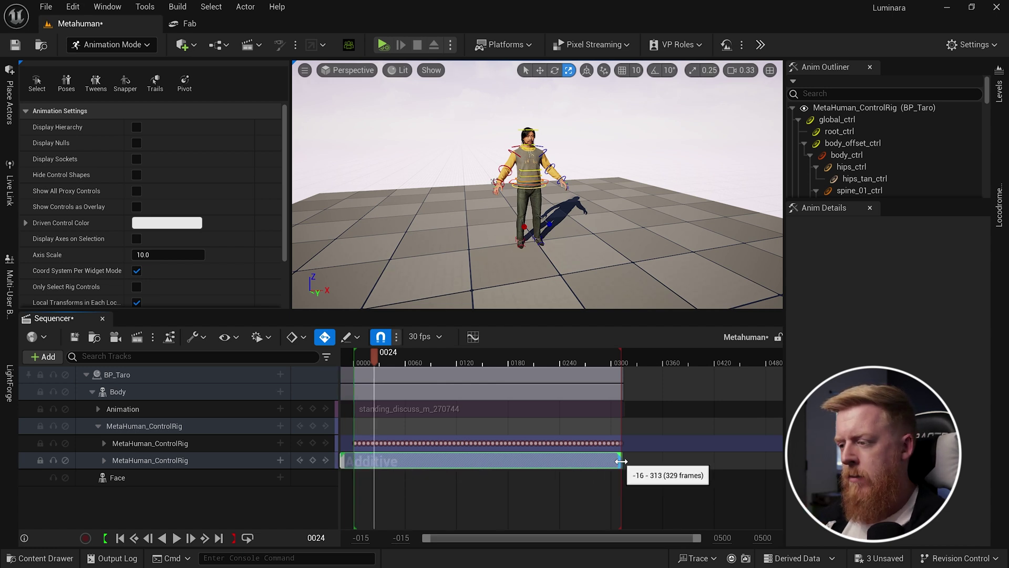
drag(621, 461, 644, 462)
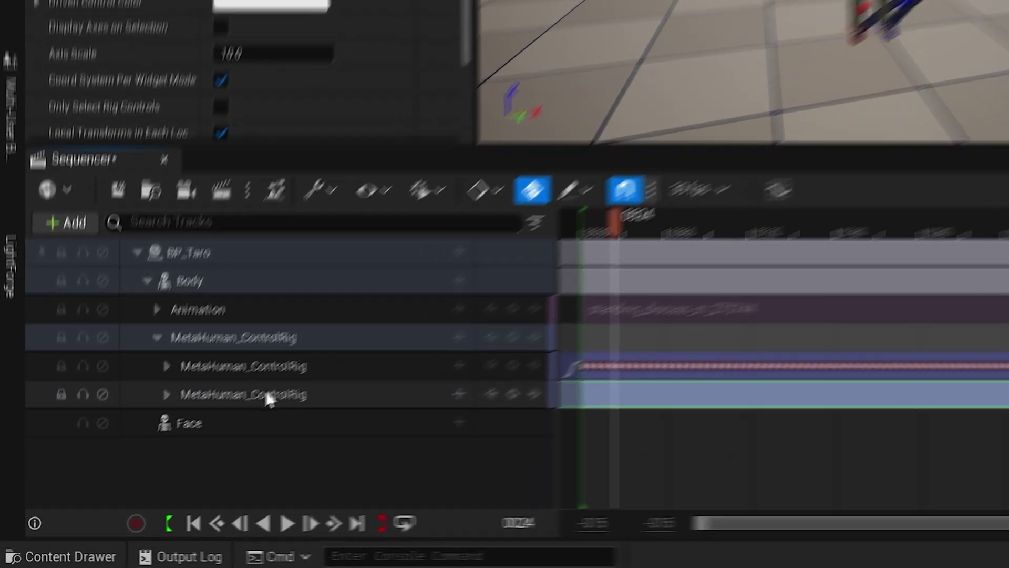
click(178, 461)
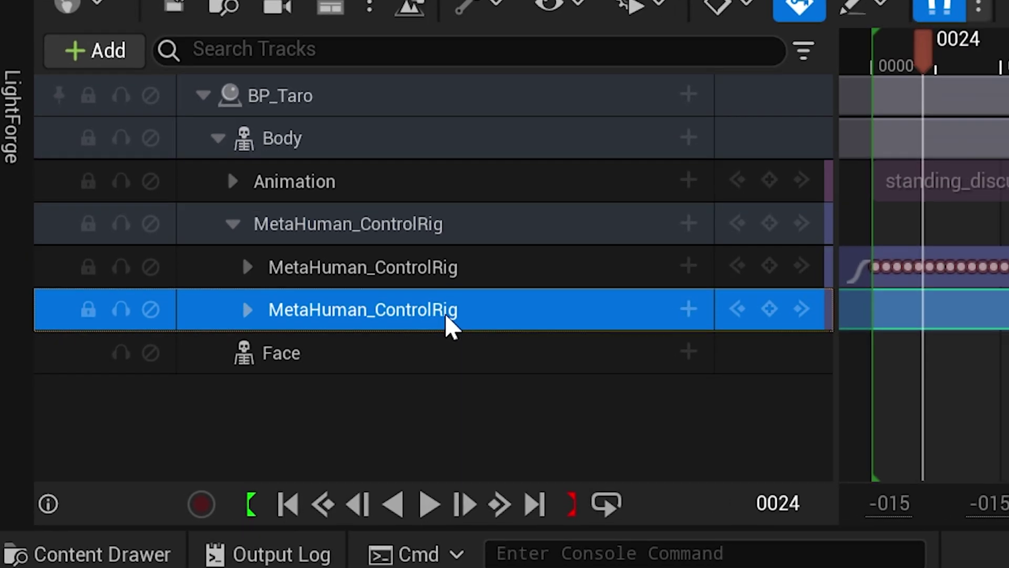
click(448, 319)
key(End)
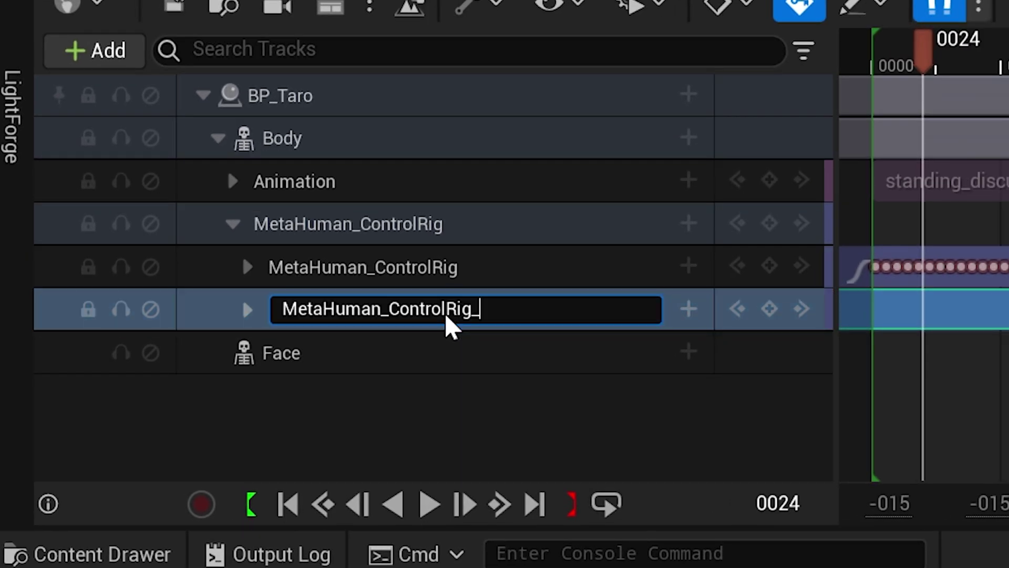
text(_Offset)
key(Return)
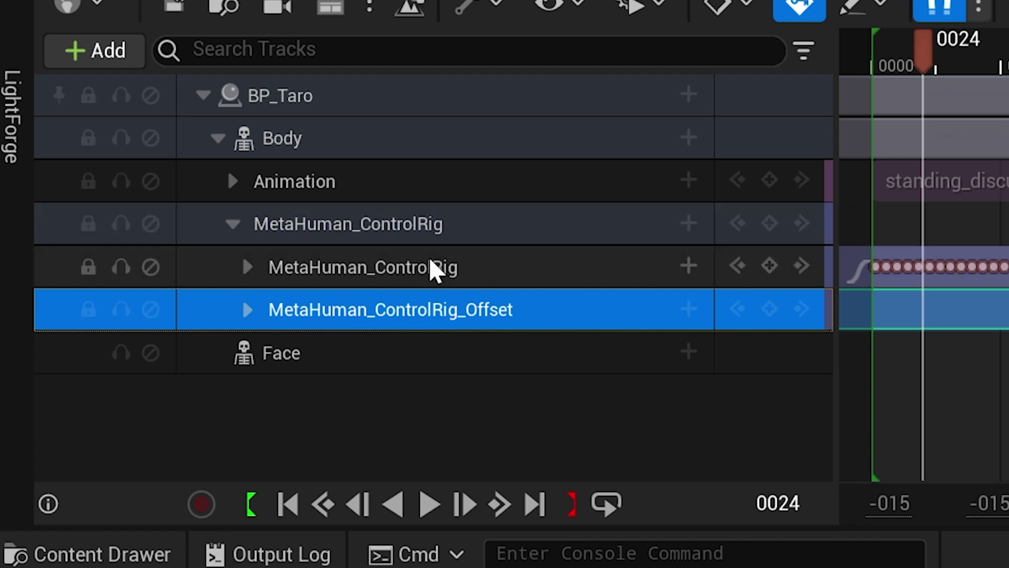
Step: Rename the upper baked control rig track to MetaHuman_ControlRig_Baked
click(407, 268)
click(408, 268)
key(End)
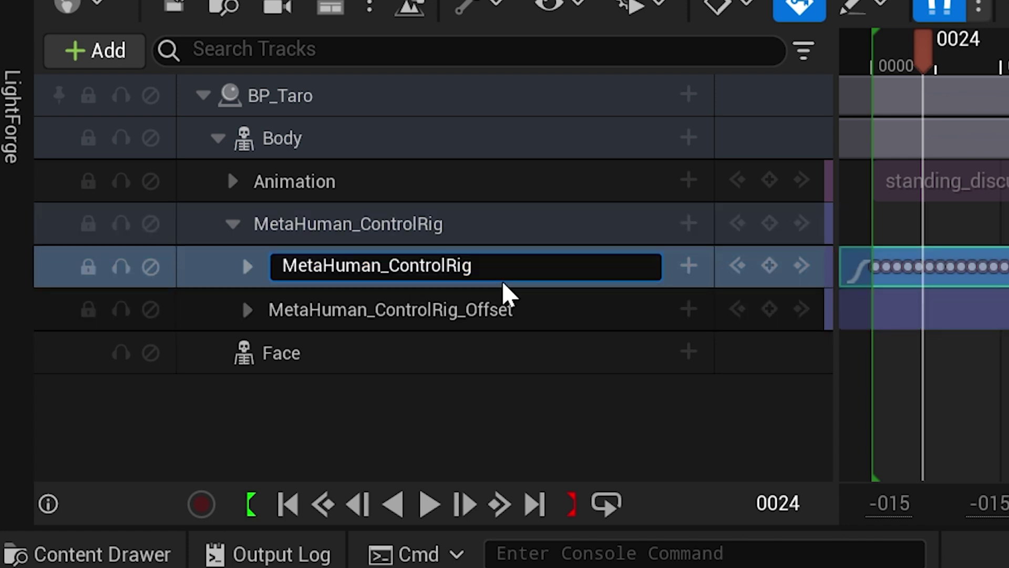
text(_Baked)
key(Return)
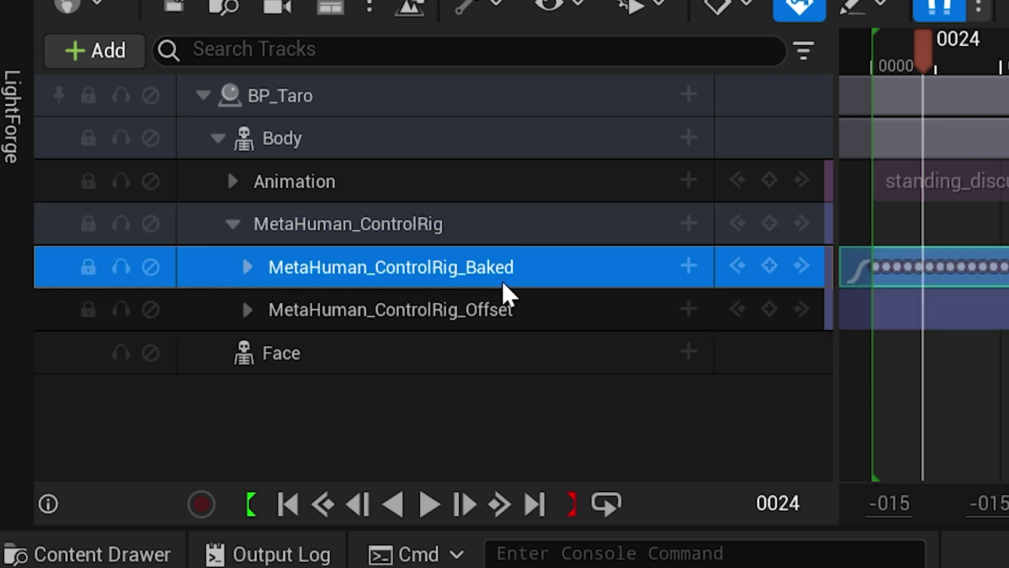
click(248, 310)
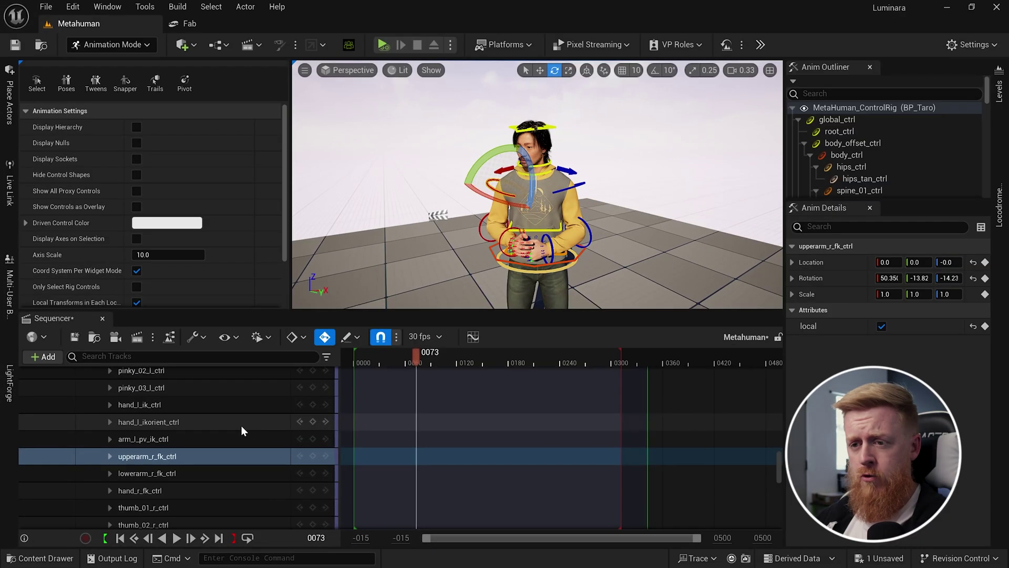
Step: Rotate Taro's right upper arm upward, key it at frame 73, and play the animation
drag(470, 194, 493, 151)
click(312, 455)
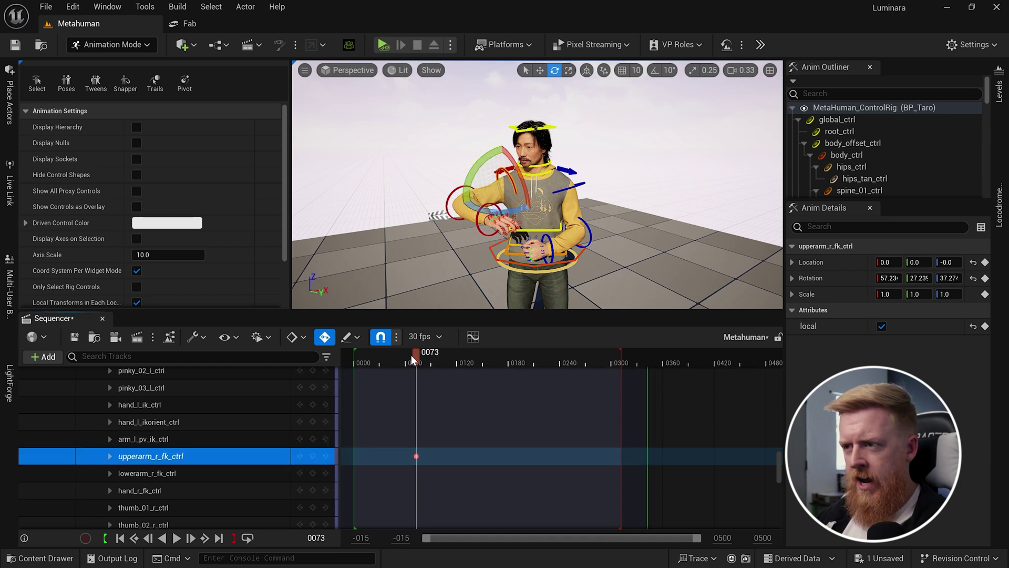
drag(411, 354, 394, 357)
key(space)
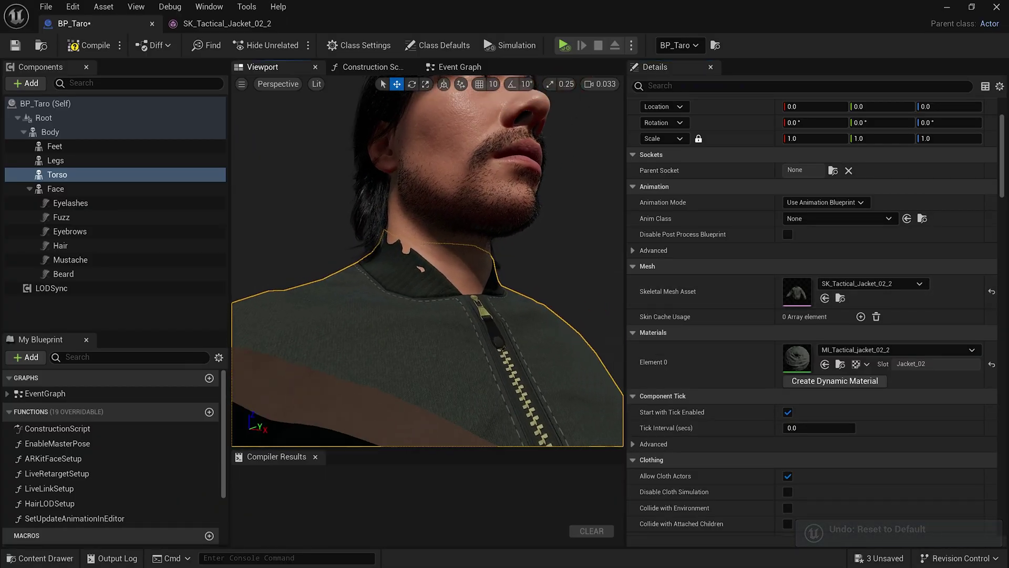
Step: Orbit the Blueprint viewport to inspect the SK_Tactical_Jacket_02_2 collar on Taro's torso
right_drag(478, 261, 477, 261)
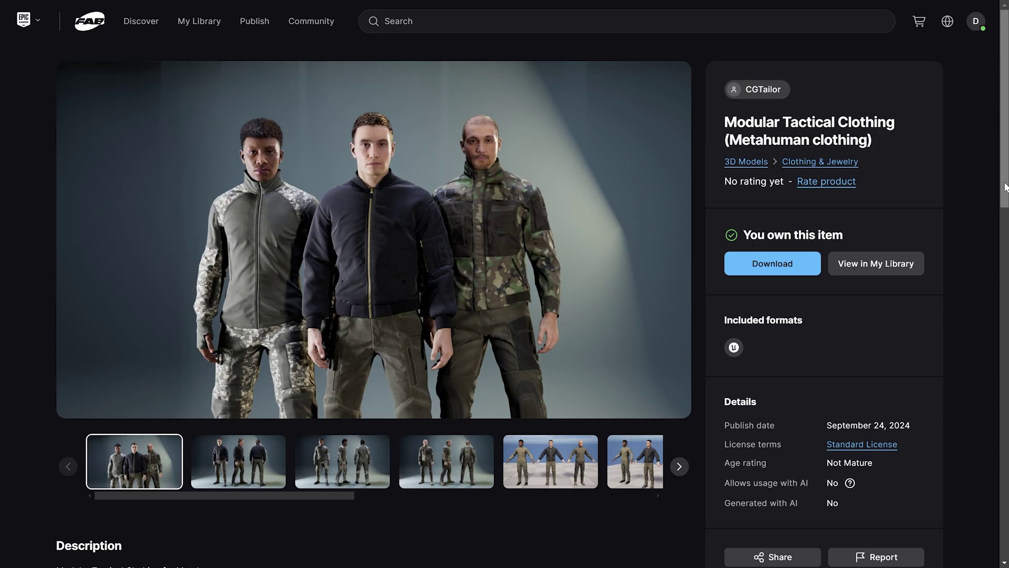
Step: Open the selected MetaHuman's BP_Taro blueprint from the Details panel
drag(1005, 186, 1003, 300)
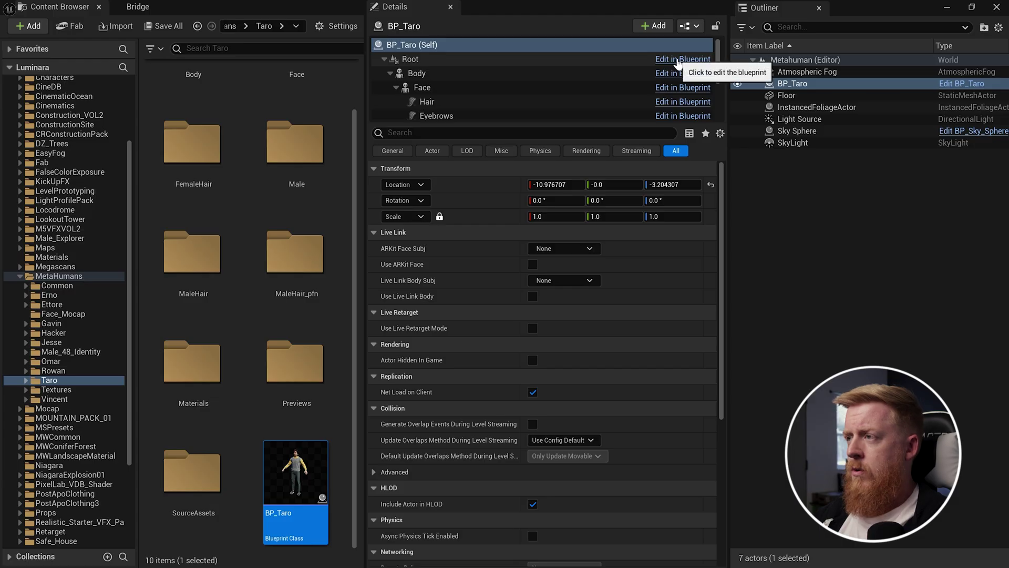
click(683, 58)
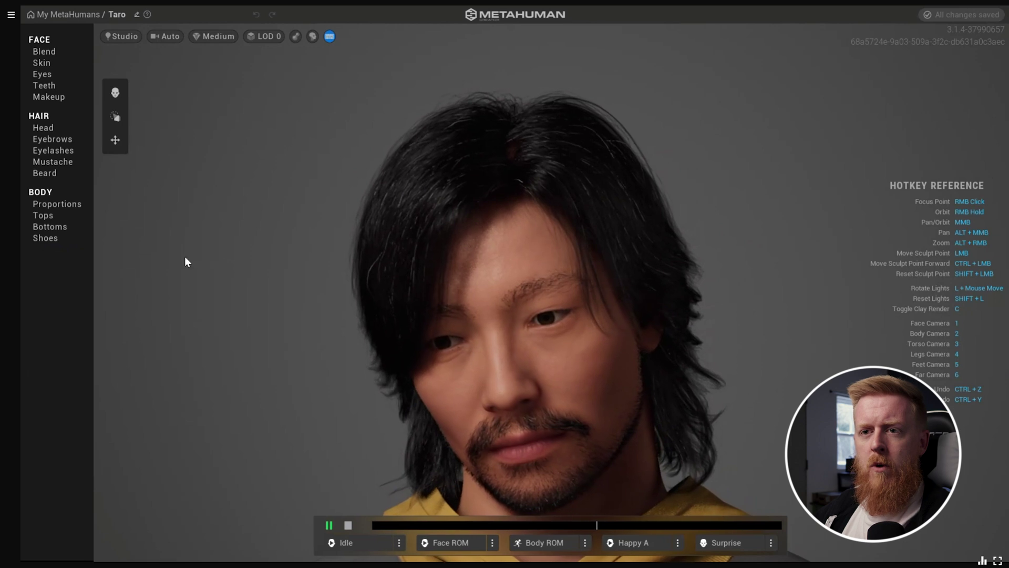
Step: Apply the Tall body proportions preset to Taro, then return to My MetaHumans
click(62, 208)
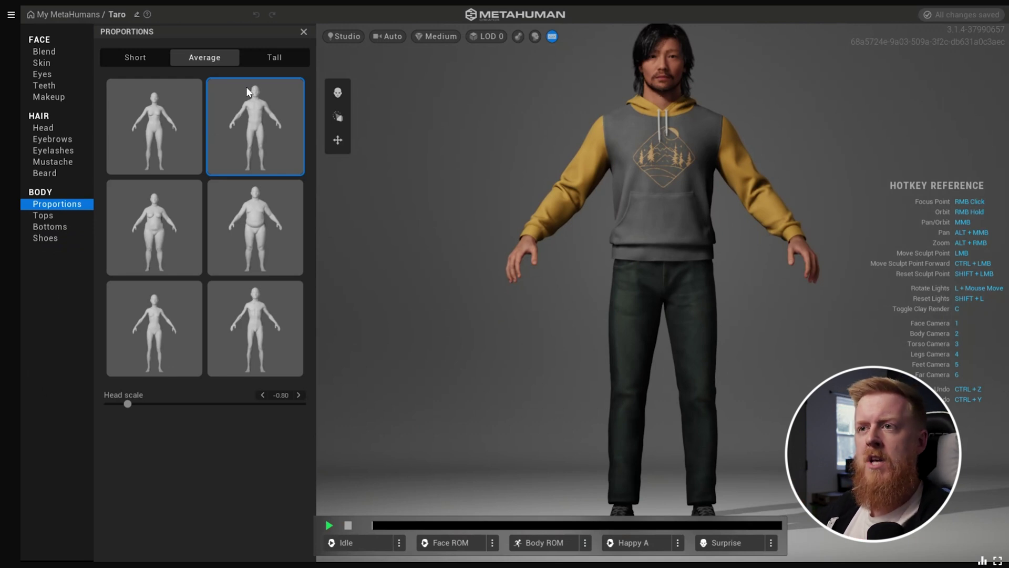
click(277, 61)
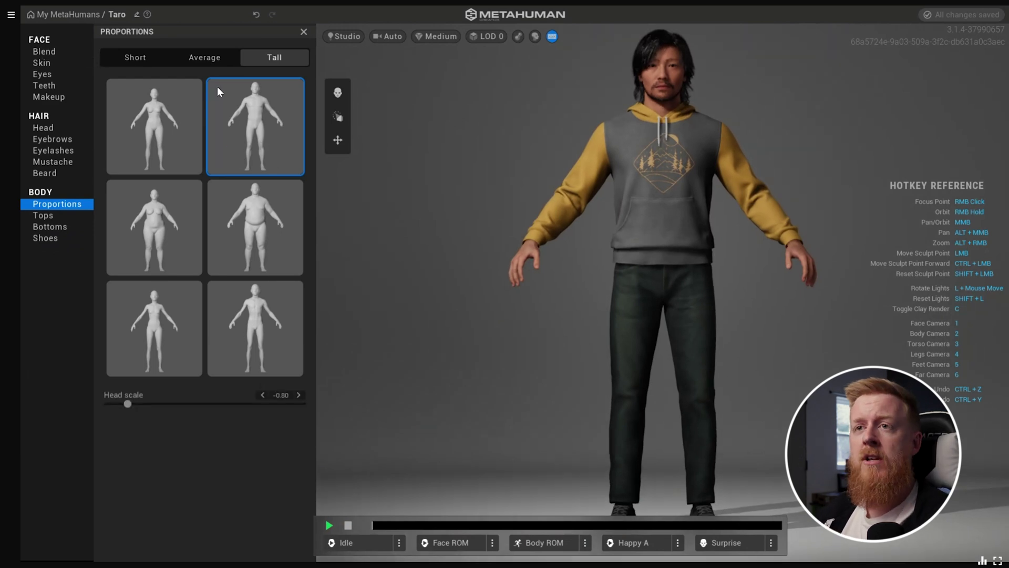
click(51, 16)
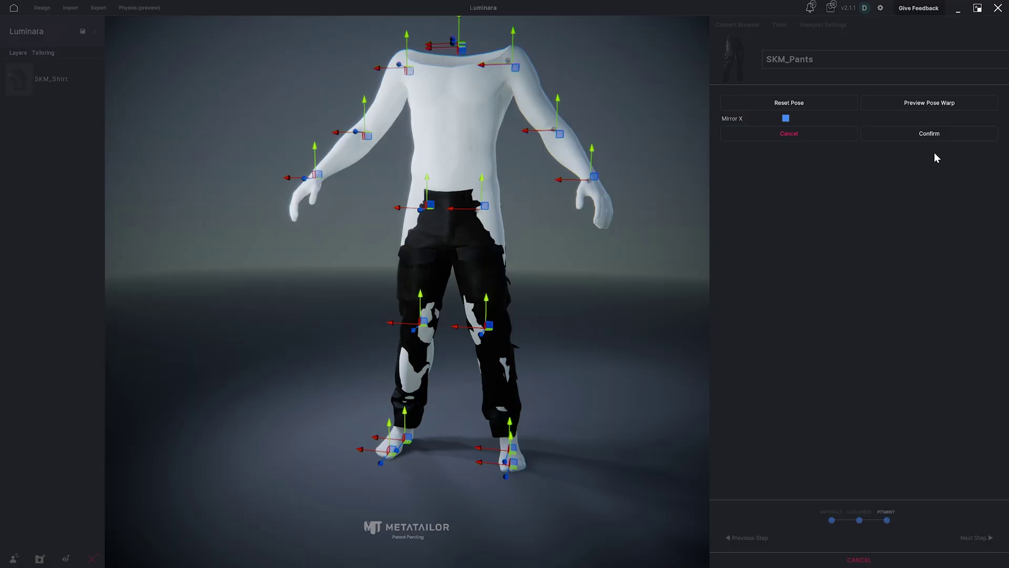
Step: Confirm the pose, refit the pants to the avatar, and view the avatar from behind
click(938, 131)
click(974, 538)
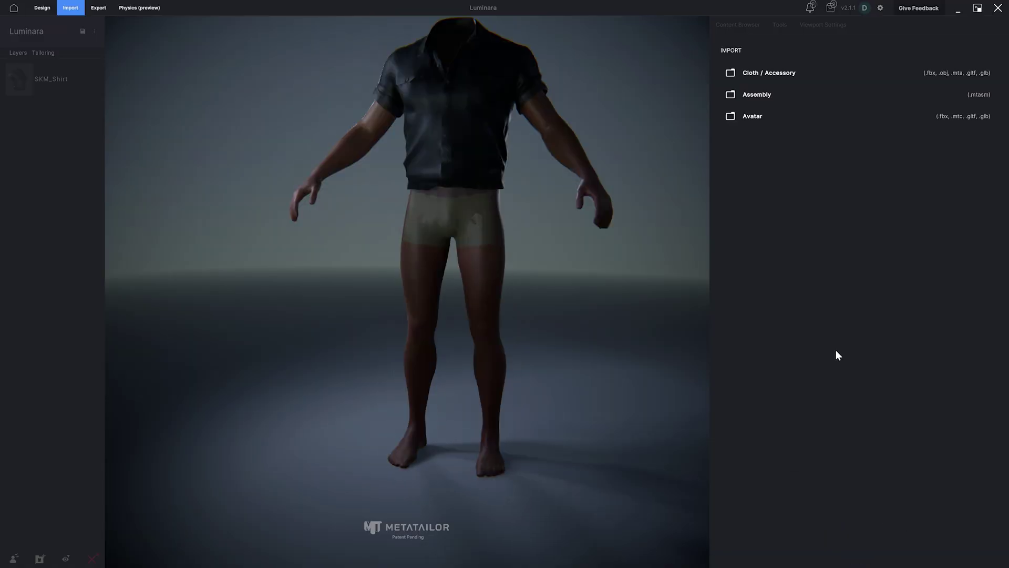
drag(546, 374, 525, 374)
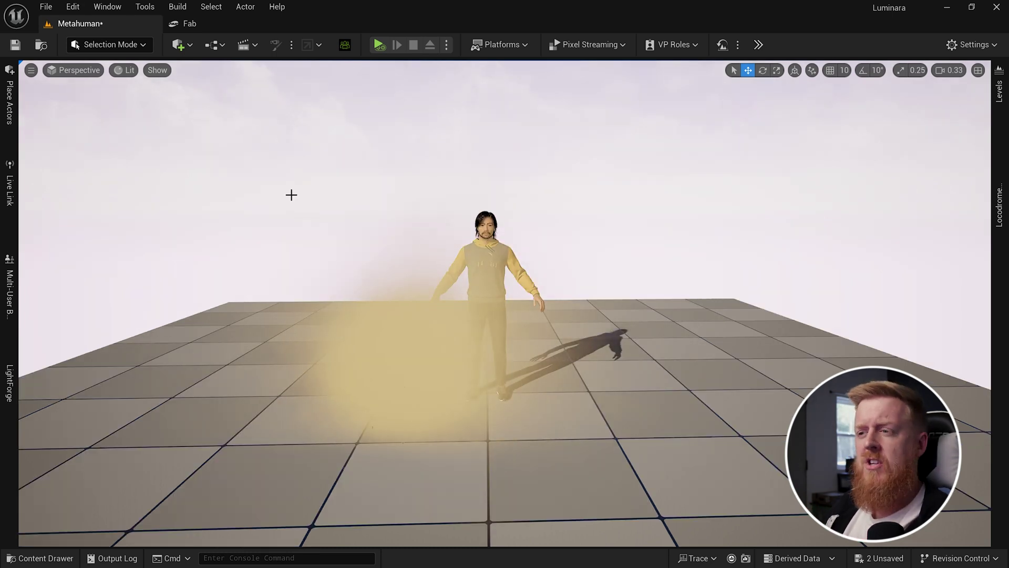
Step: Fly the viewport camera forward to close in on Taro in the level
key(w)
right_drag(312, 192, 312, 184)
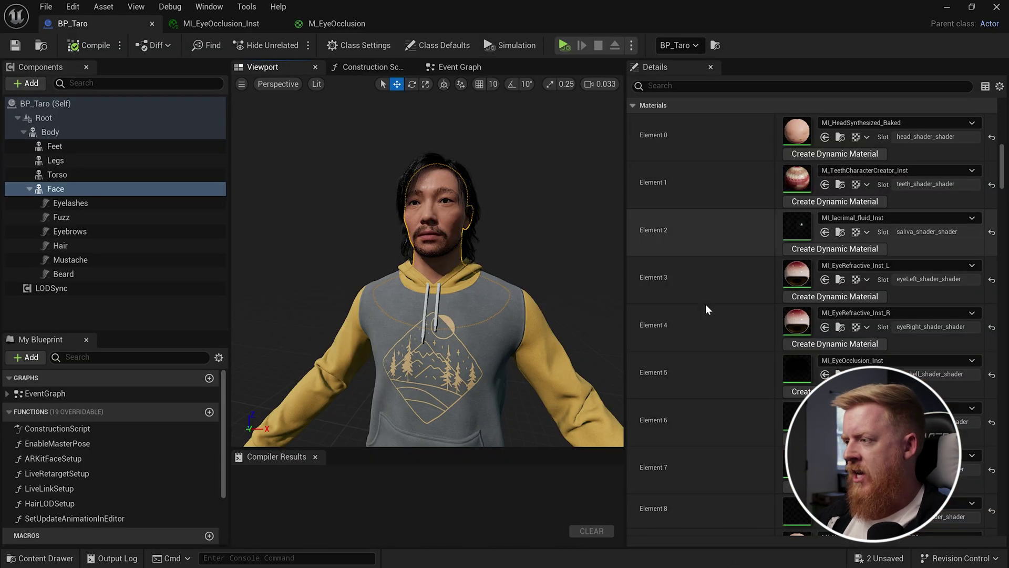
Step: Open MI_EyeOcclusion_Inst from the Face's Element 5 material, then open its parent M_EyeOcclusion
scroll(723, 314, down, 1)
scroll(728, 318, down, 2)
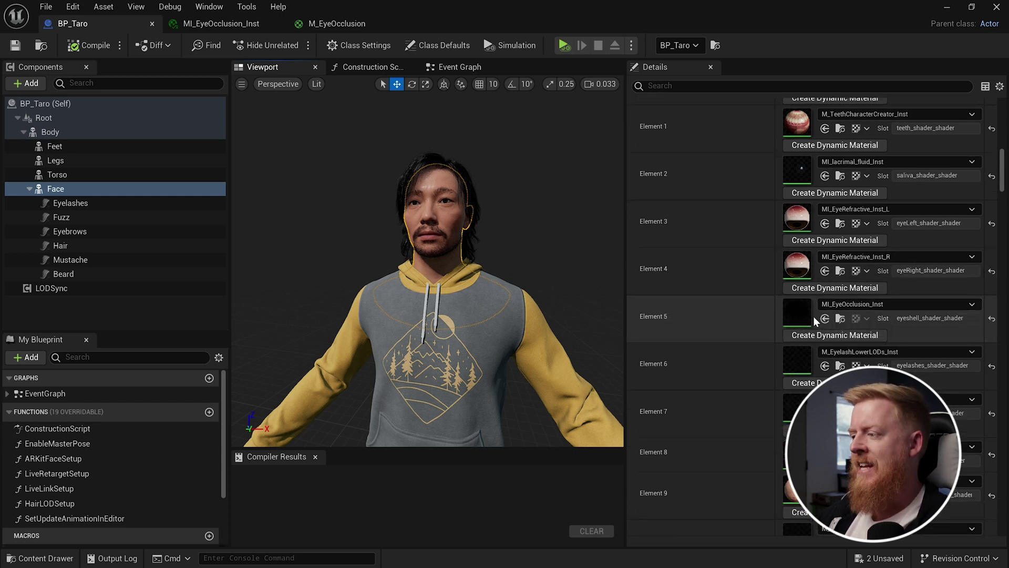
double_click(797, 314)
scroll(601, 264, down, 5)
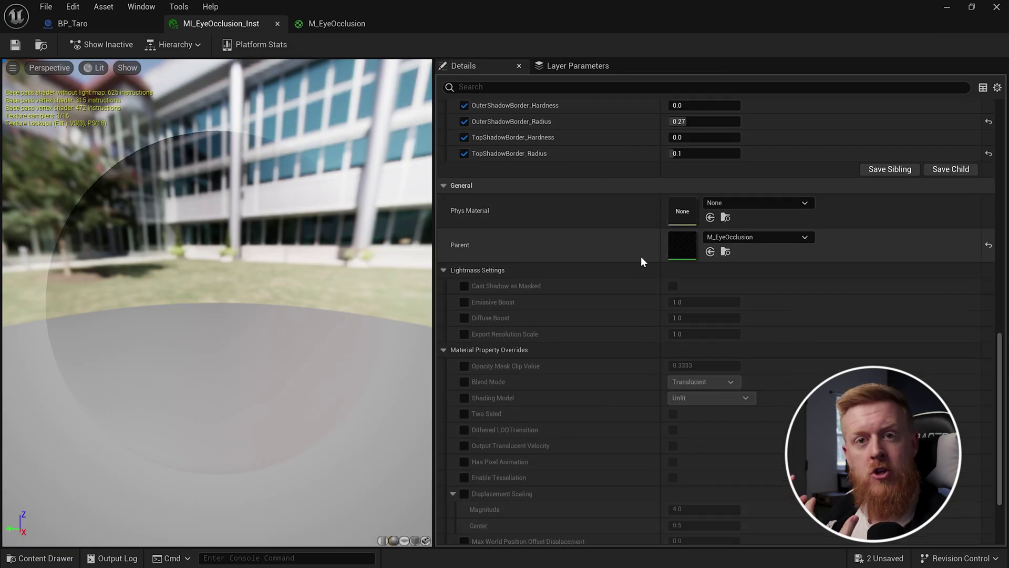
double_click(683, 246)
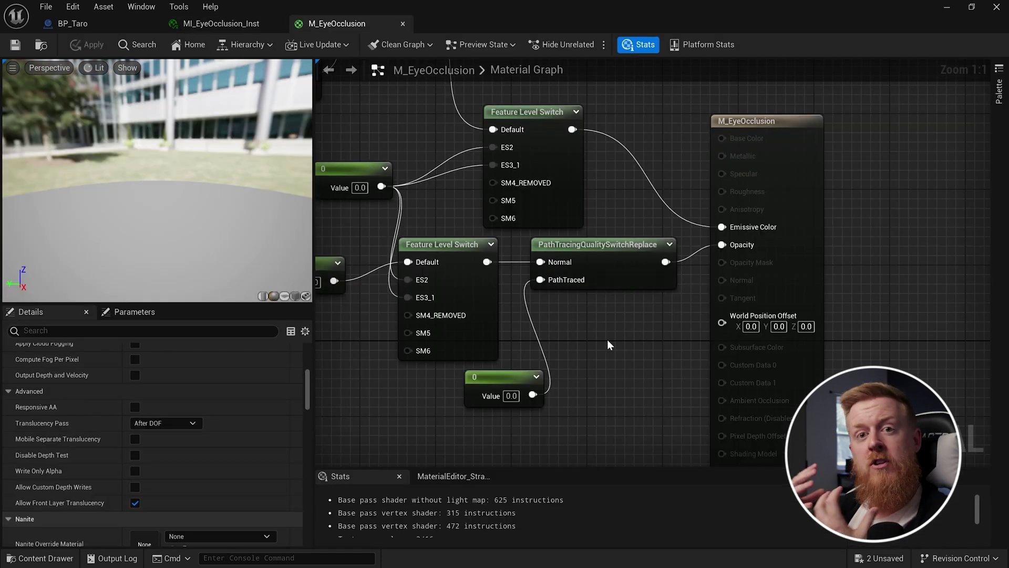
Step: Switch M_EyeOcclusion's Translucency Pass from After DOF to Before DOF
click(166, 422)
click(158, 435)
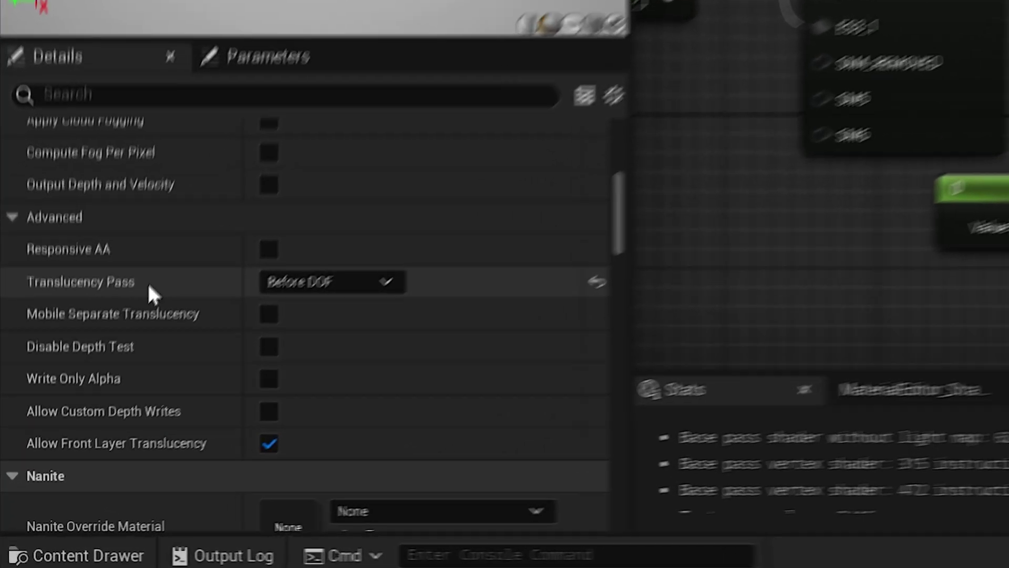